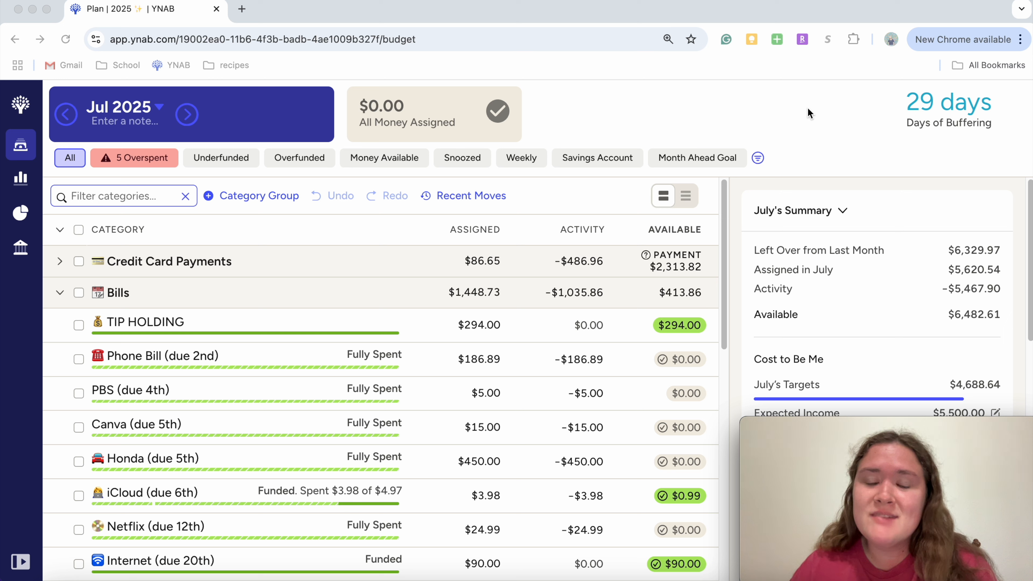
Step: Select the TIP HOLDING category and review the individual cards in the Credit Card Payments group
{"action": "left_click", "coordinate": [495, 325]}
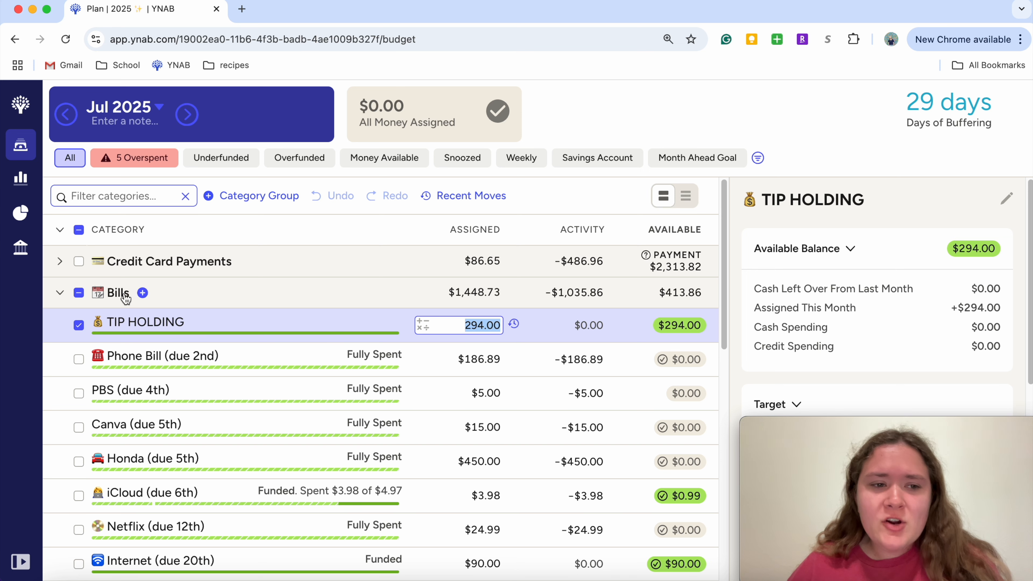
{"action": "left_click", "coordinate": [59, 261]}
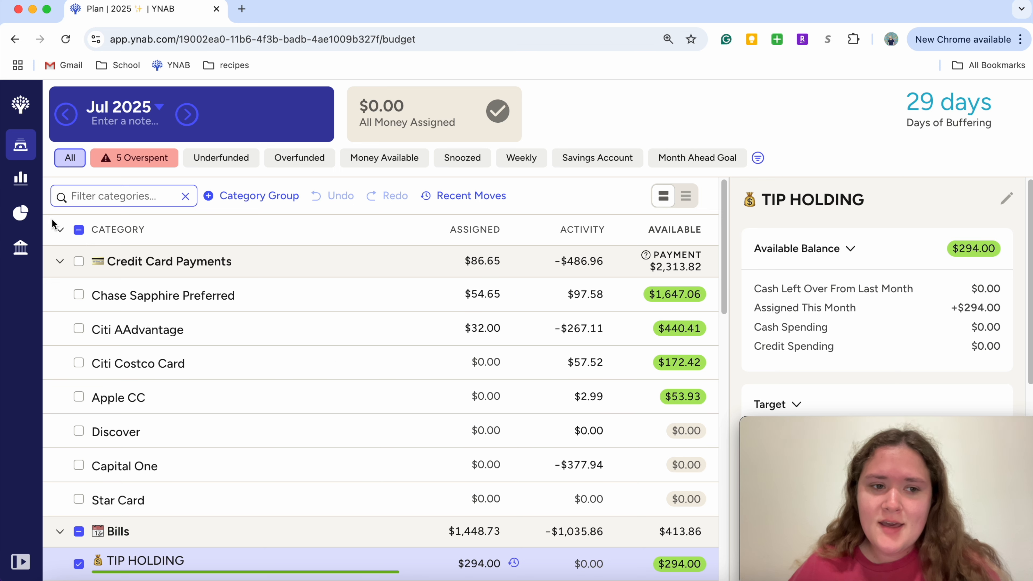
{"action": "left_click", "coordinate": [60, 262]}
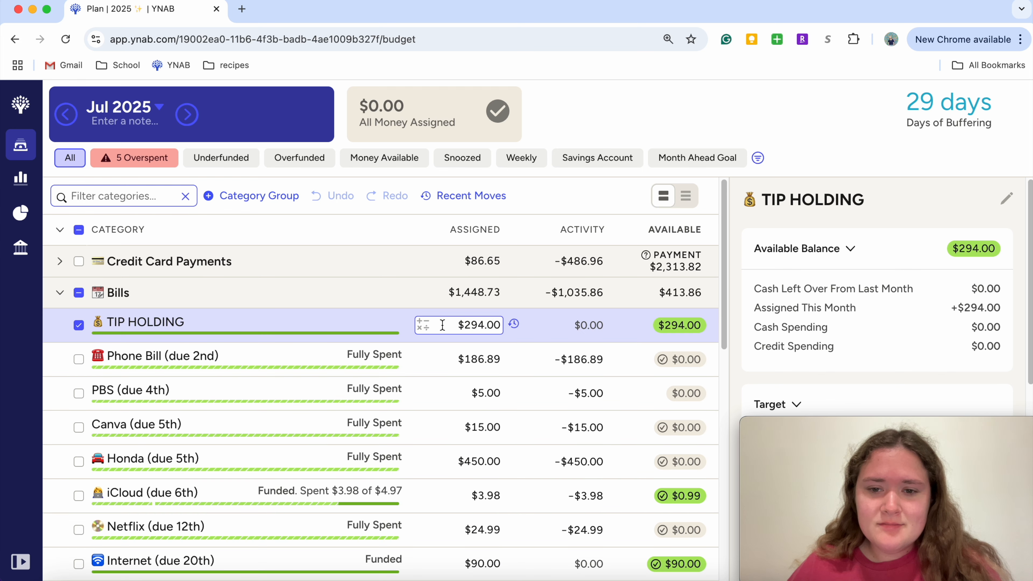
Step: Try setting the July assigned amount of TIP HOLDING to $0.00 and undo that change
{"action": "left_click", "coordinate": [478, 325]}
{"action": "type", "text": "0"}
{"action": "key", "text": "Return"}
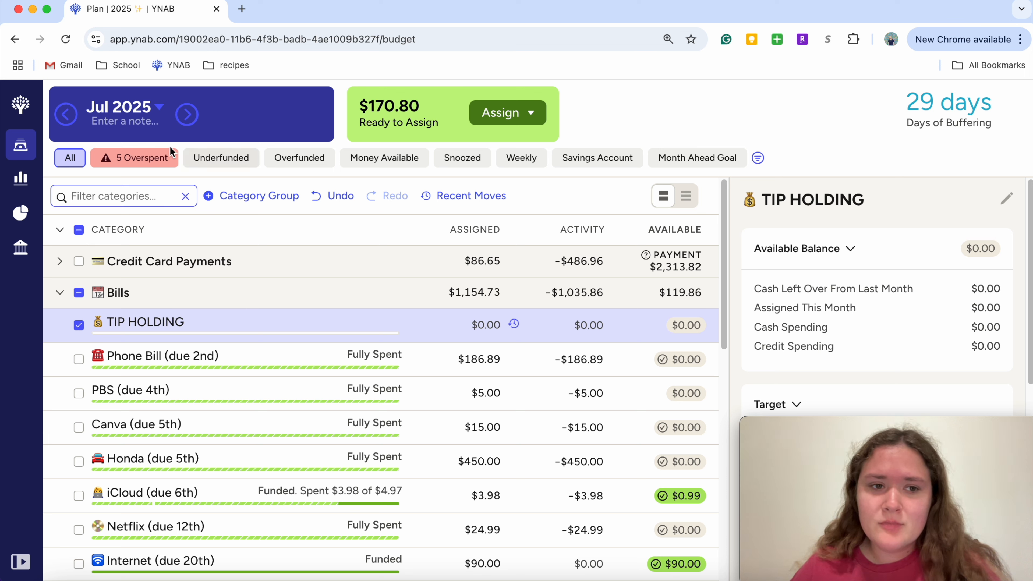
{"action": "left_click", "coordinate": [340, 197]}
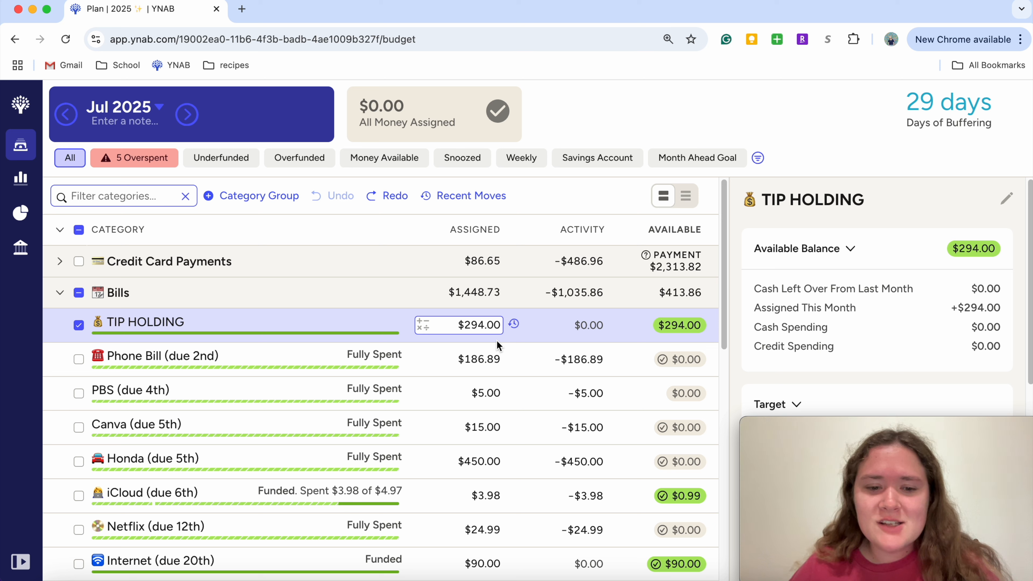
Step: Review the August 2025 plan's category assignments, including the Bills group, and return to July 2025
{"action": "left_click", "coordinate": [188, 115]}
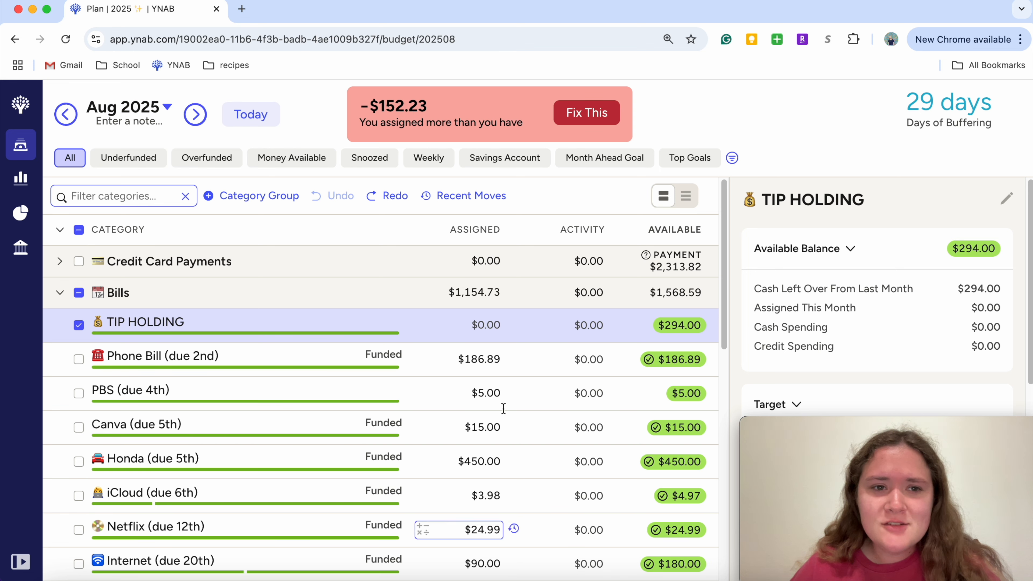
{"action": "left_click", "coordinate": [251, 110]}
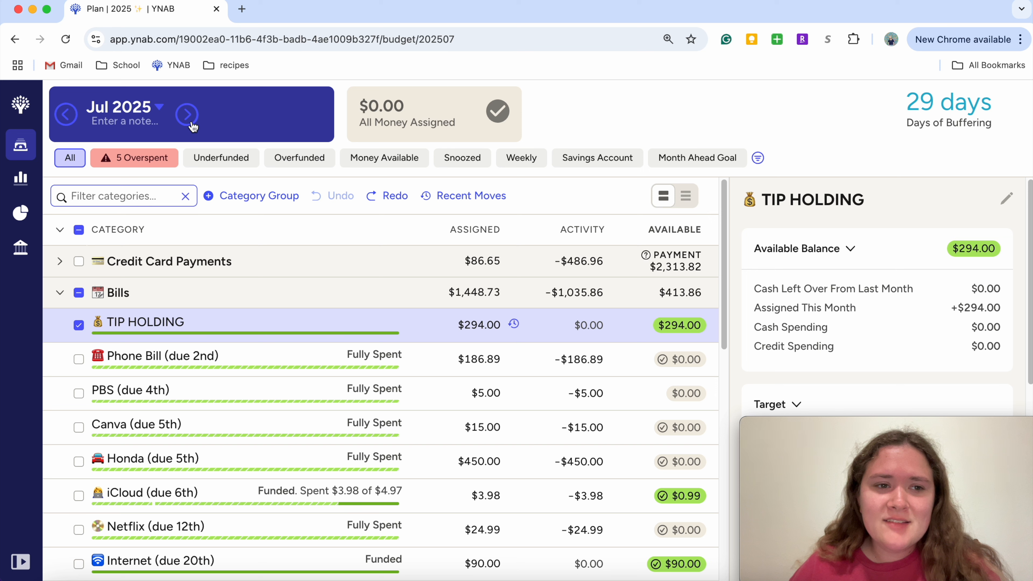
{"action": "left_click", "coordinate": [186, 114]}
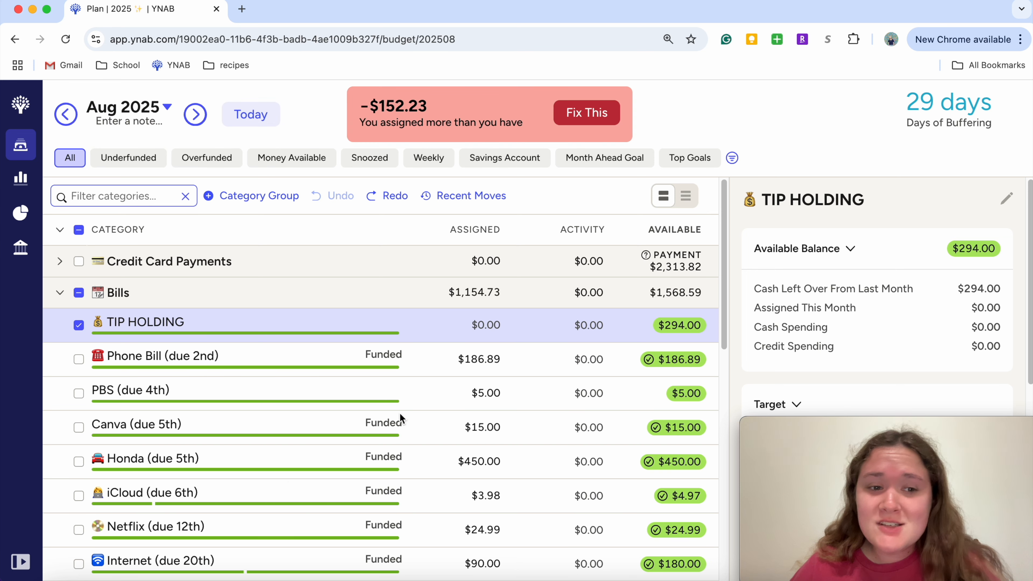
{"action": "scroll", "coordinate": [502, 392], "scroll_direction": "down", "scroll_amount": 6}
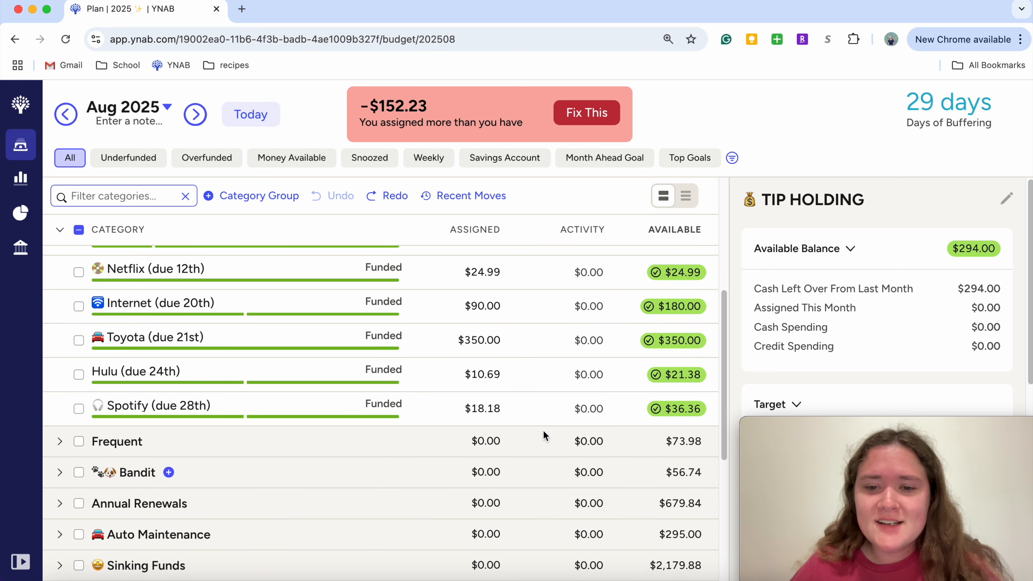
{"action": "scroll", "coordinate": [313, 436], "scroll_direction": "up", "scroll_amount": 6}
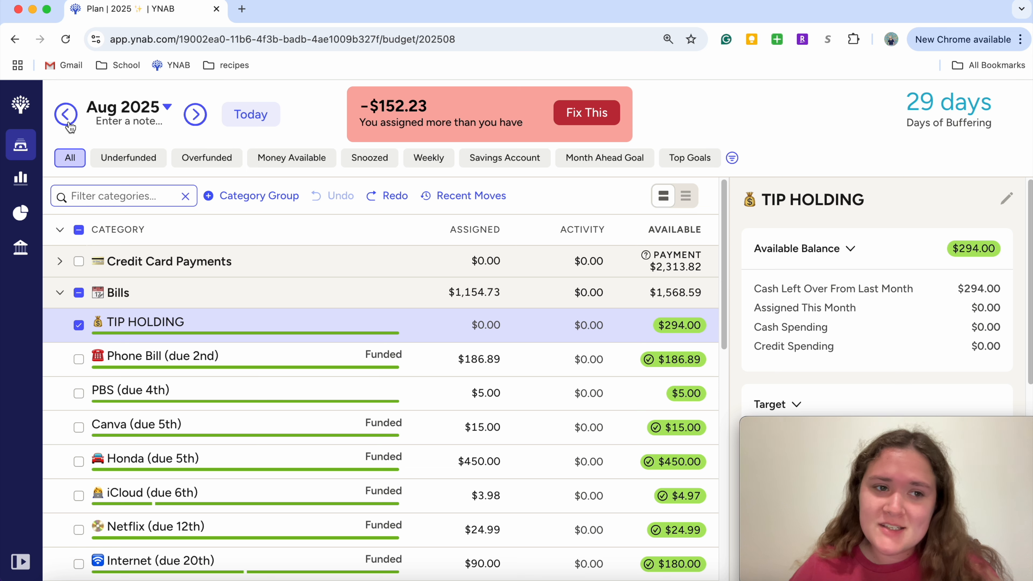
{"action": "left_click", "coordinate": [266, 115]}
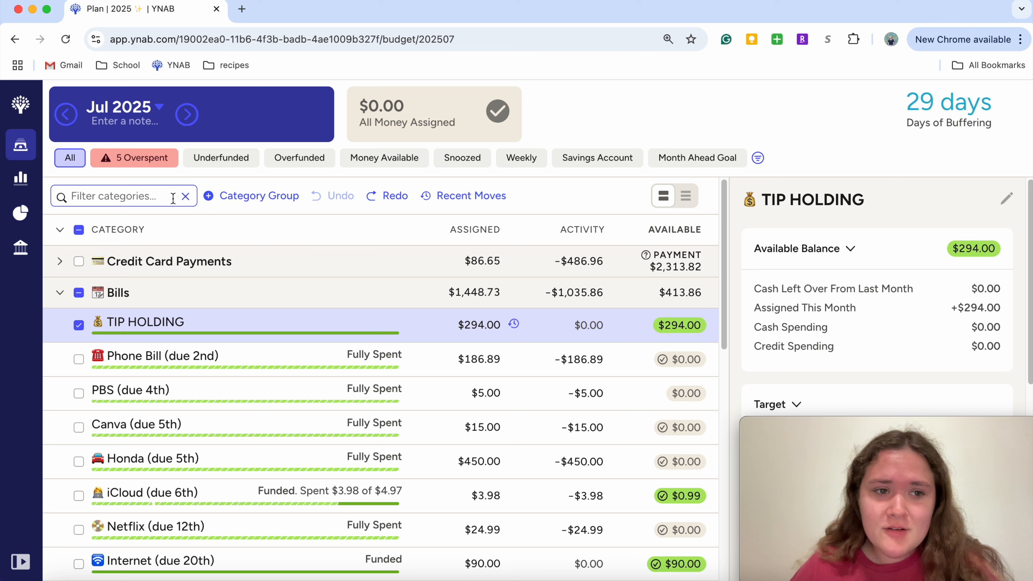
Step: Filter the July 2025 plan to show only the overspent categories
{"action": "left_click", "coordinate": [108, 160]}
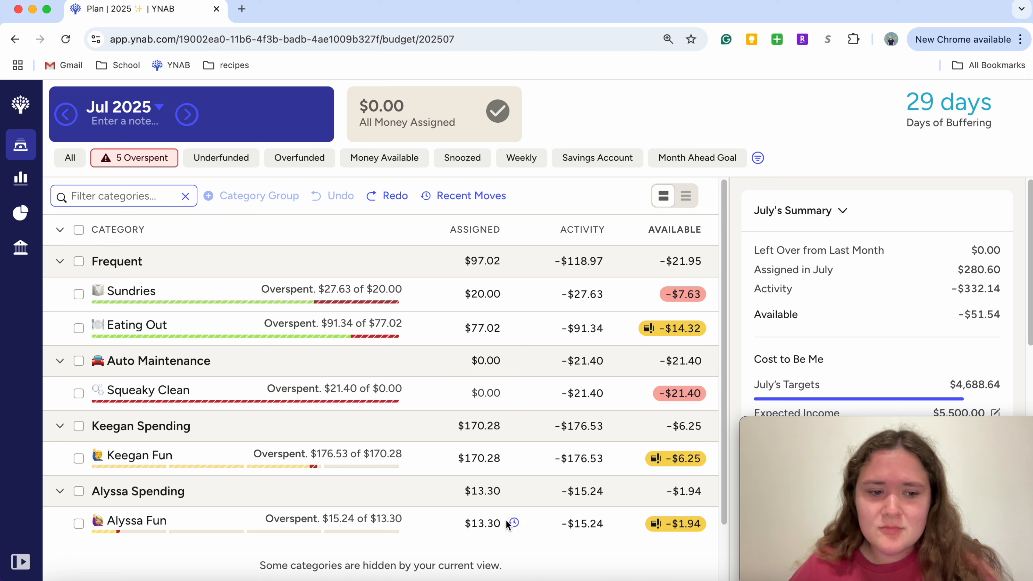
Step: Cover the overspending of the Fun category that is short $1.94 with money from Groceries for Jul 2025
{"action": "left_click", "coordinate": [479, 523]}
{"action": "left_click", "coordinate": [657, 528]}
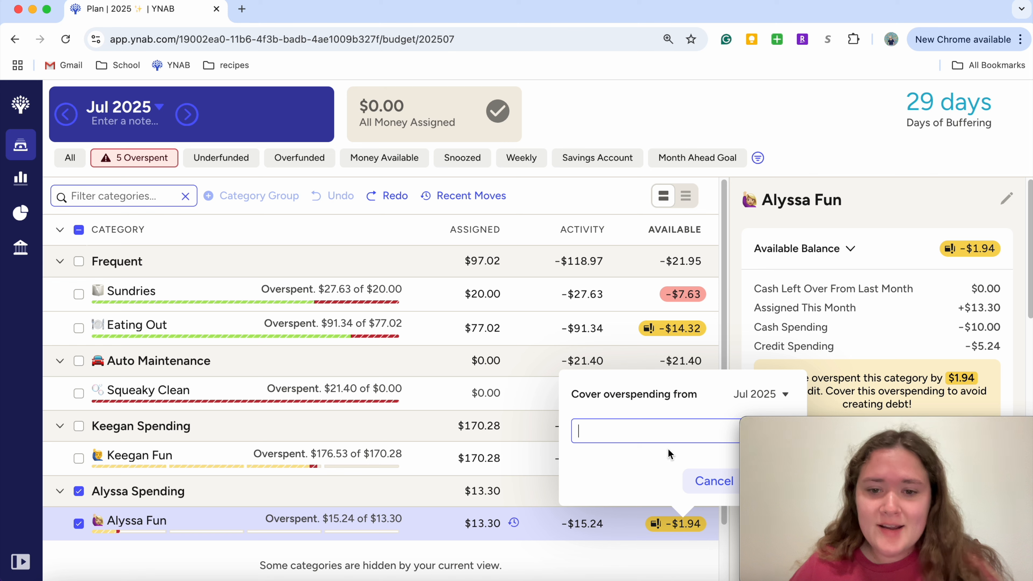
{"action": "mouse_move", "coordinate": [862, 427]}
{"action": "left_click_drag", "start_coordinate": [862, 428], "coordinate": [855, 8]}
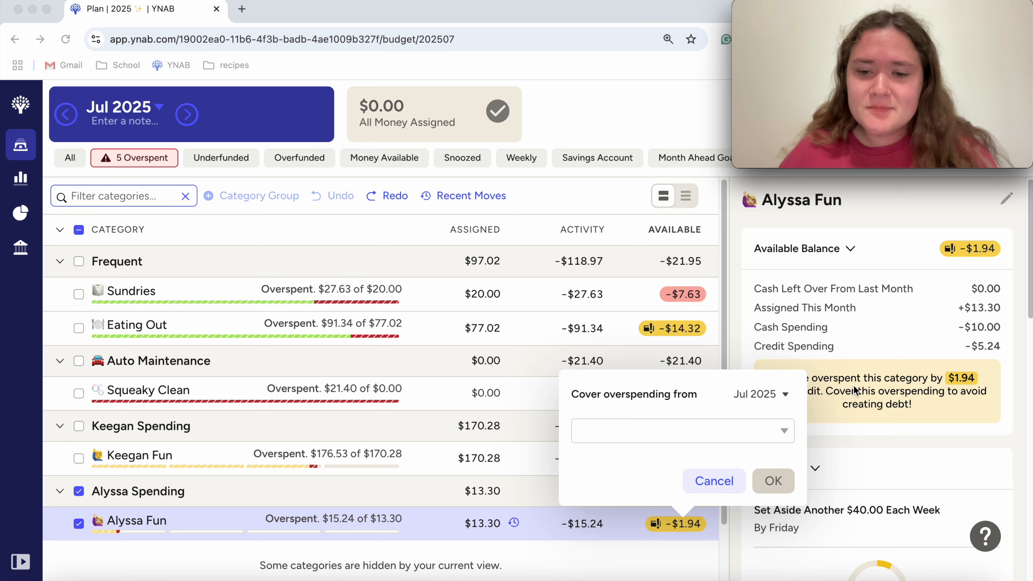
{"action": "left_click", "coordinate": [781, 434]}
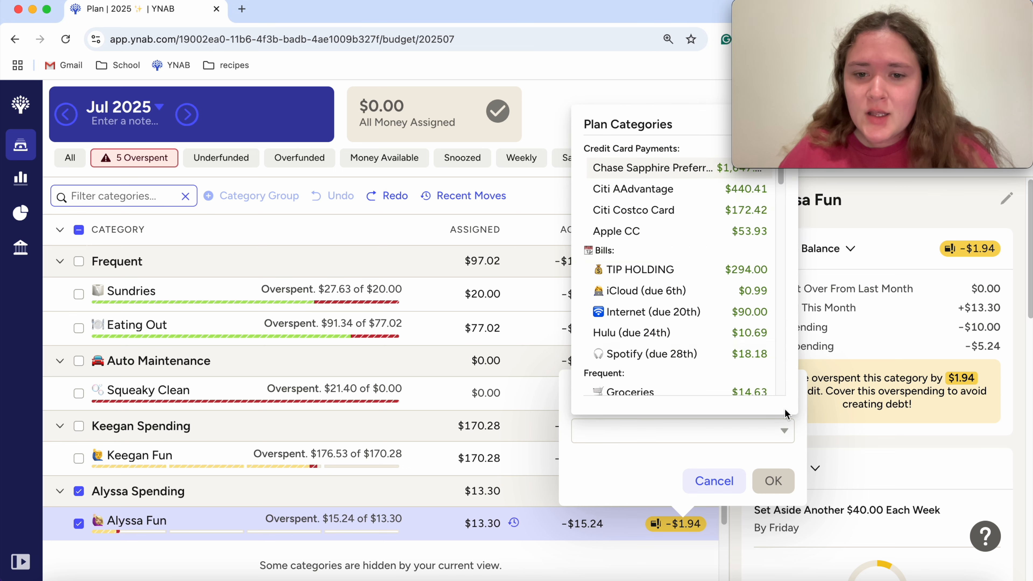
{"action": "scroll", "coordinate": [722, 358], "scroll_direction": "down", "scroll_amount": 5}
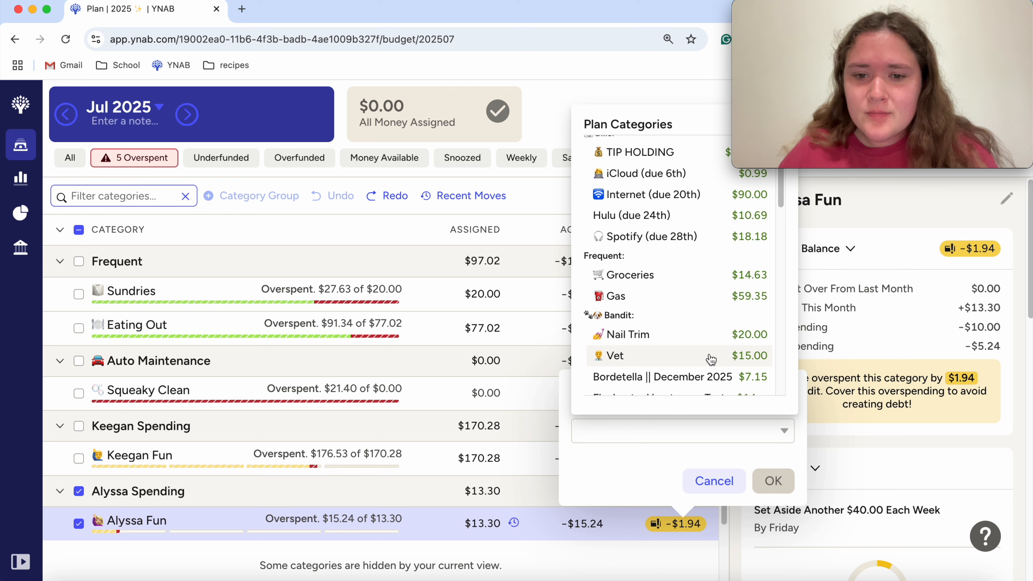
{"action": "scroll", "coordinate": [709, 360], "scroll_direction": "down", "scroll_amount": 10}
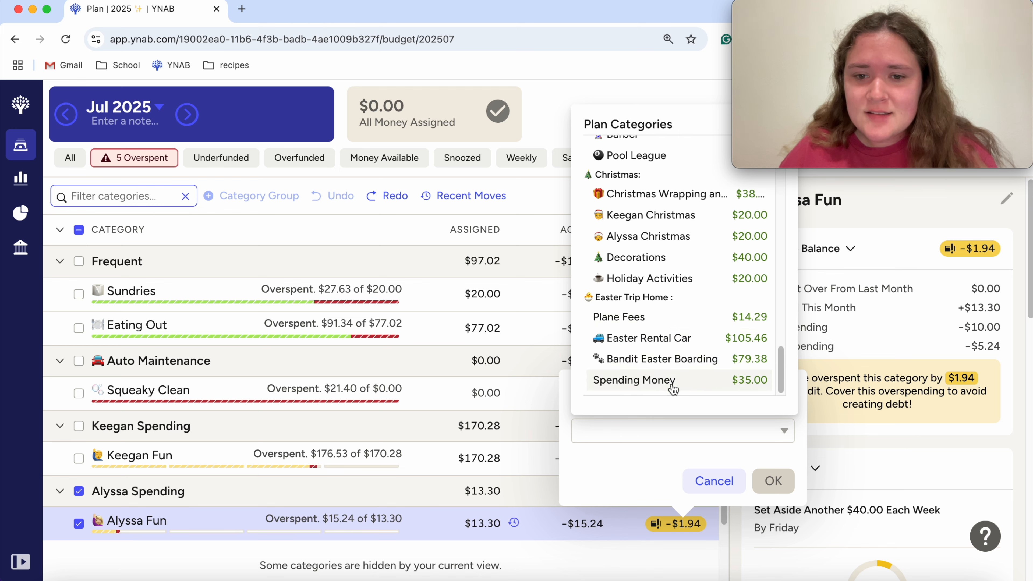
{"action": "scroll", "coordinate": [672, 386], "scroll_direction": "up", "scroll_amount": 1}
{"action": "scroll", "coordinate": [668, 361], "scroll_direction": "up", "scroll_amount": 5}
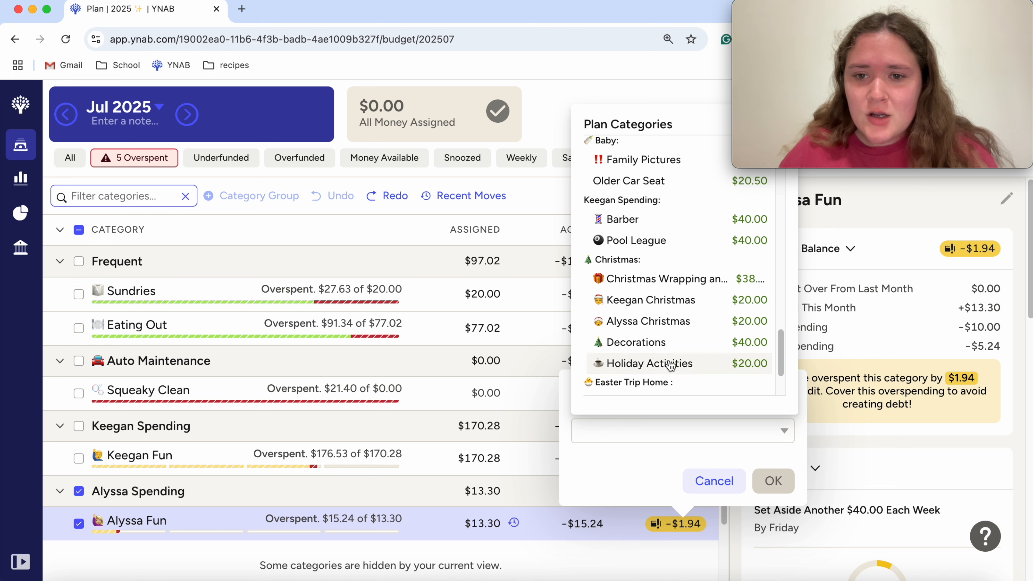
{"action": "scroll", "coordinate": [669, 365], "scroll_direction": "up", "scroll_amount": 4}
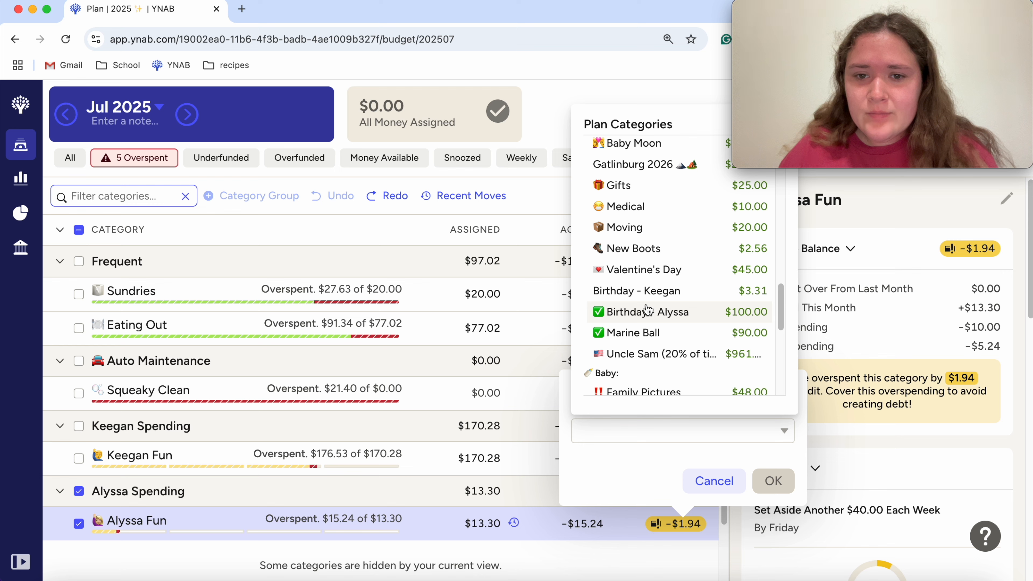
{"action": "scroll", "coordinate": [648, 310], "scroll_direction": "up", "scroll_amount": 4}
{"action": "scroll", "coordinate": [647, 311], "scroll_direction": "up", "scroll_amount": 7}
{"action": "scroll", "coordinate": [647, 310], "scroll_direction": "up", "scroll_amount": 5}
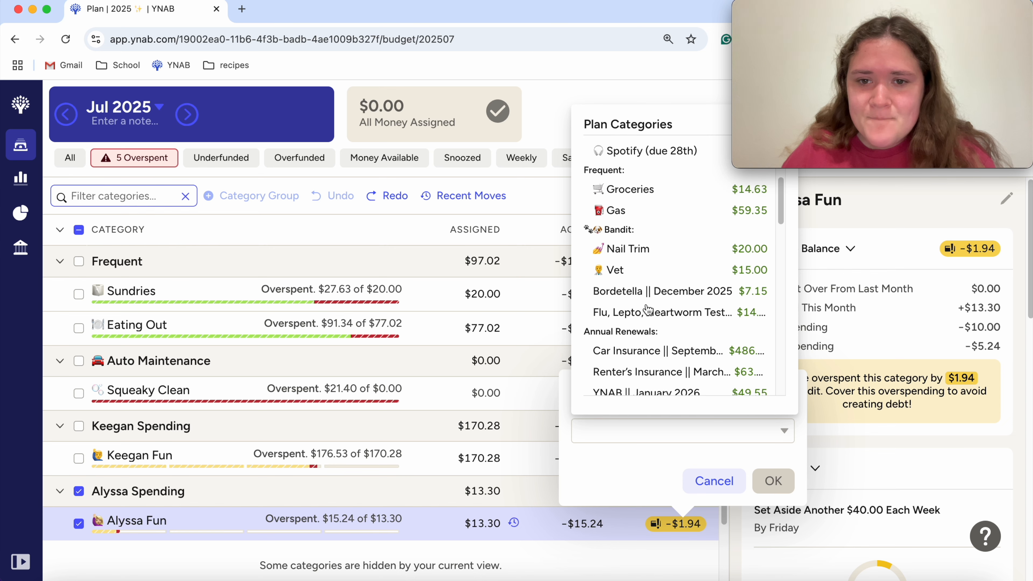
{"action": "scroll", "coordinate": [647, 310], "scroll_direction": "up", "scroll_amount": 4}
{"action": "scroll", "coordinate": [647, 311], "scroll_direction": "up", "scroll_amount": 1}
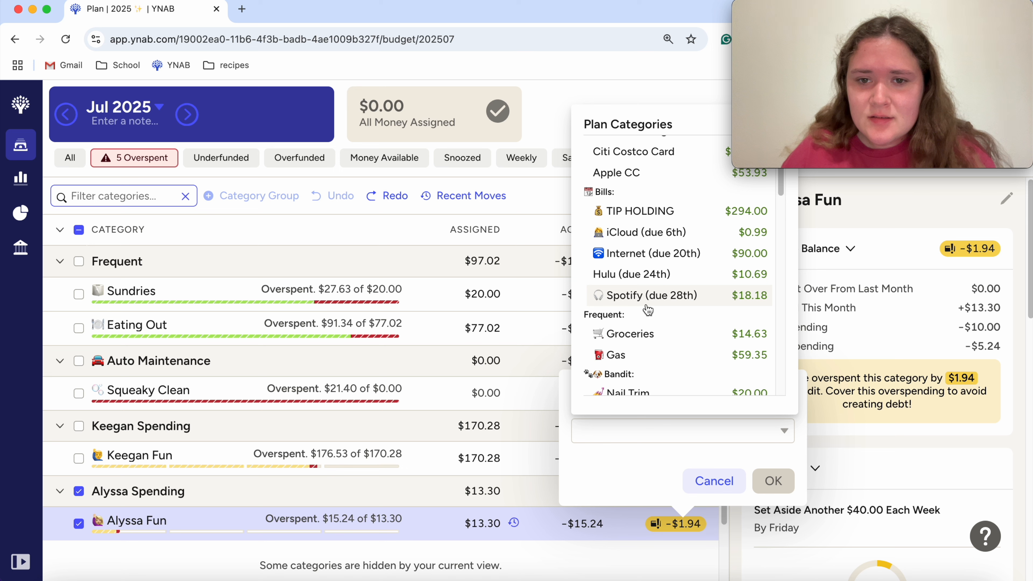
{"action": "scroll", "coordinate": [648, 310], "scroll_direction": "up", "scroll_amount": 2}
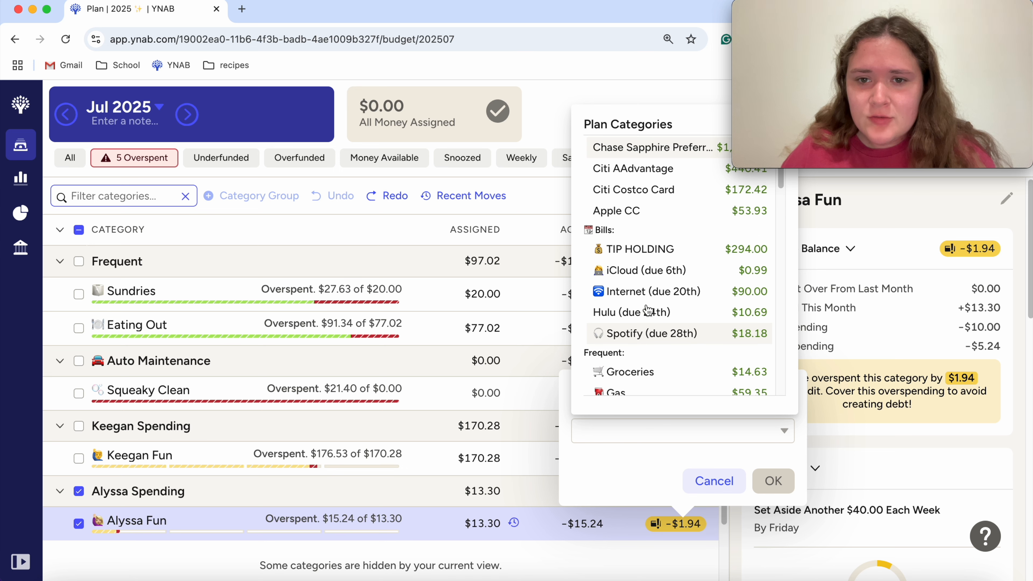
{"action": "scroll", "coordinate": [647, 310], "scroll_direction": "down", "scroll_amount": 7}
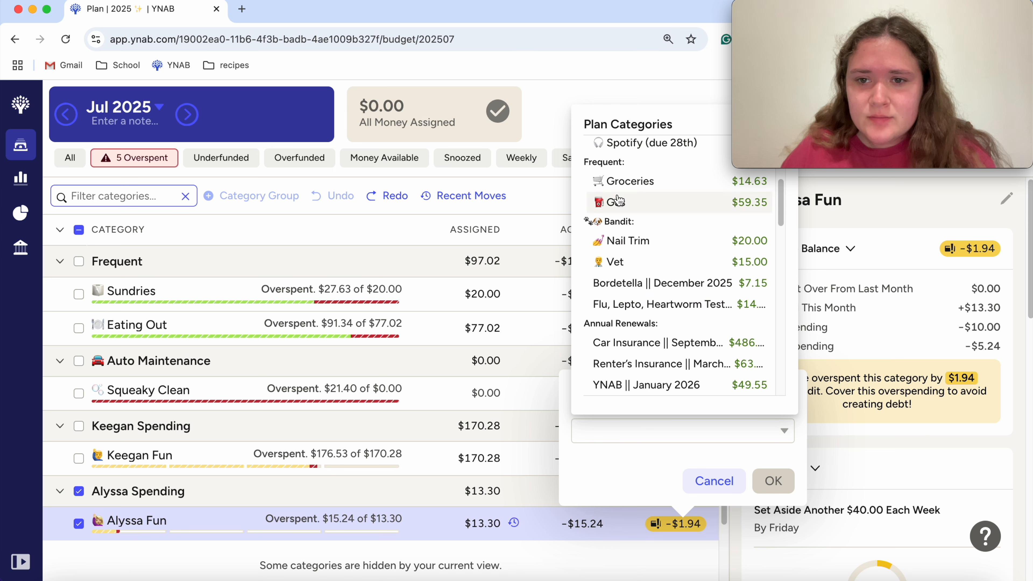
{"action": "left_click", "coordinate": [643, 192]}
{"action": "left_click", "coordinate": [764, 481]}
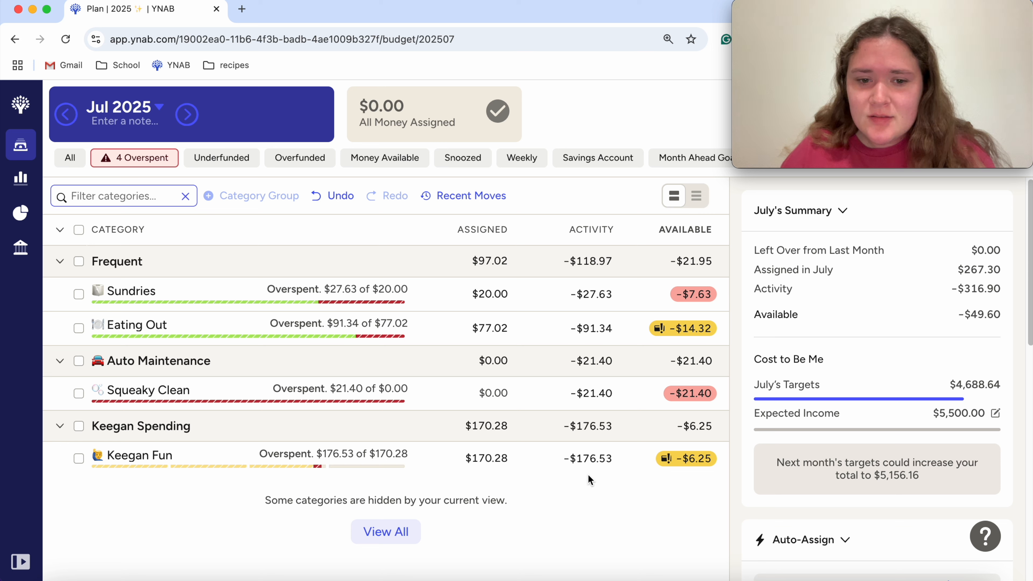
Step: Undo the overspending cover taken from Groceries and clear the category selection
{"action": "left_click", "coordinate": [697, 460]}
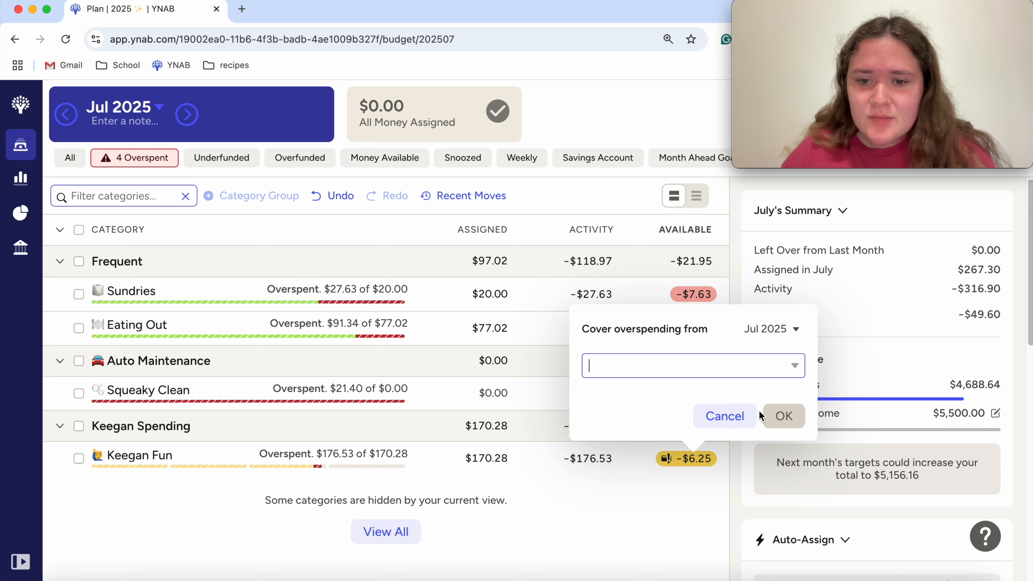
{"action": "left_click", "coordinate": [725, 416]}
{"action": "left_click", "coordinate": [332, 196]}
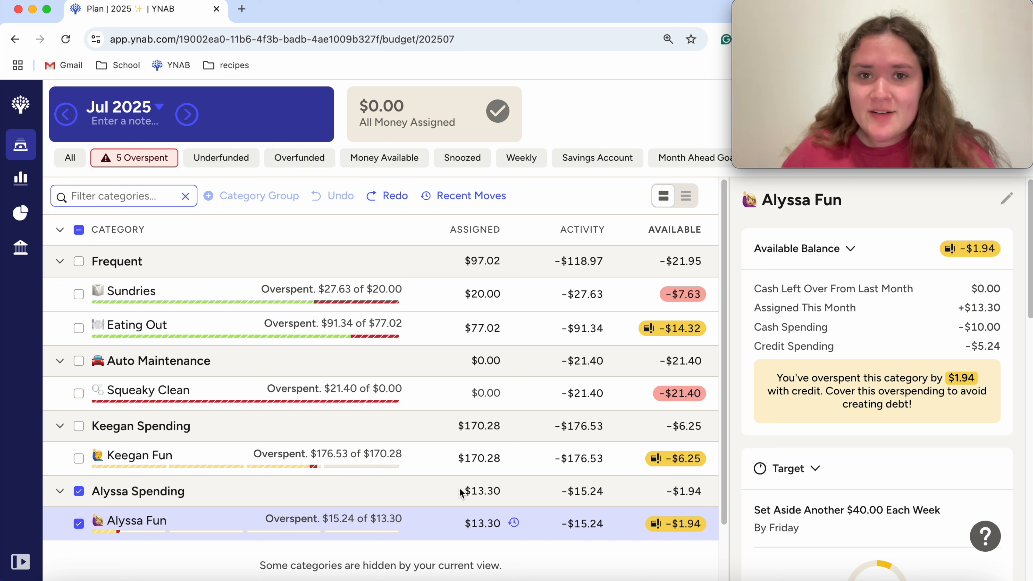
{"action": "left_click", "coordinate": [79, 525]}
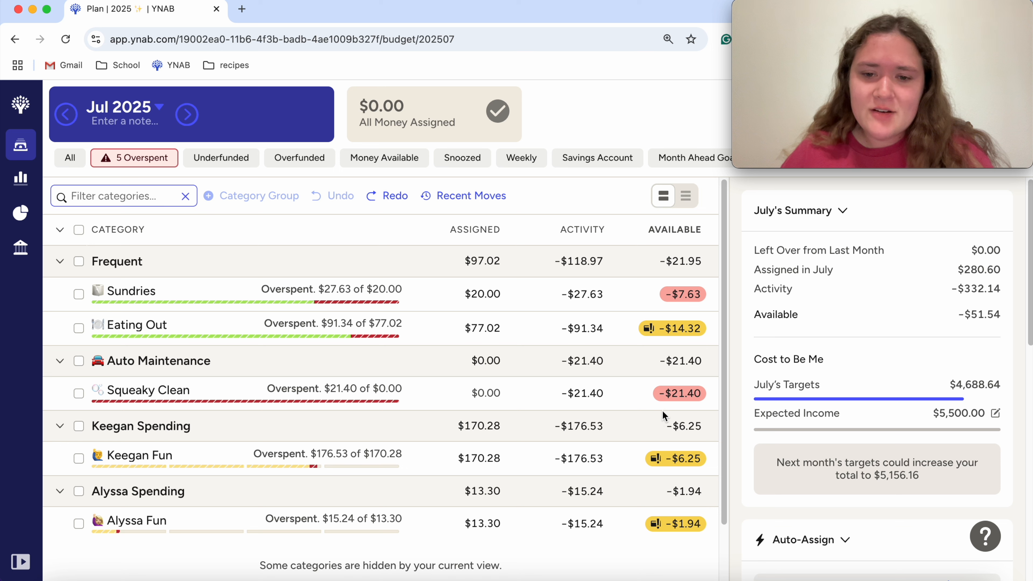
Step: Cover the overspending of the Squeaky Clean category with money from Tires in Auto Maintenance for Jul 2025
{"action": "left_click", "coordinate": [674, 397]}
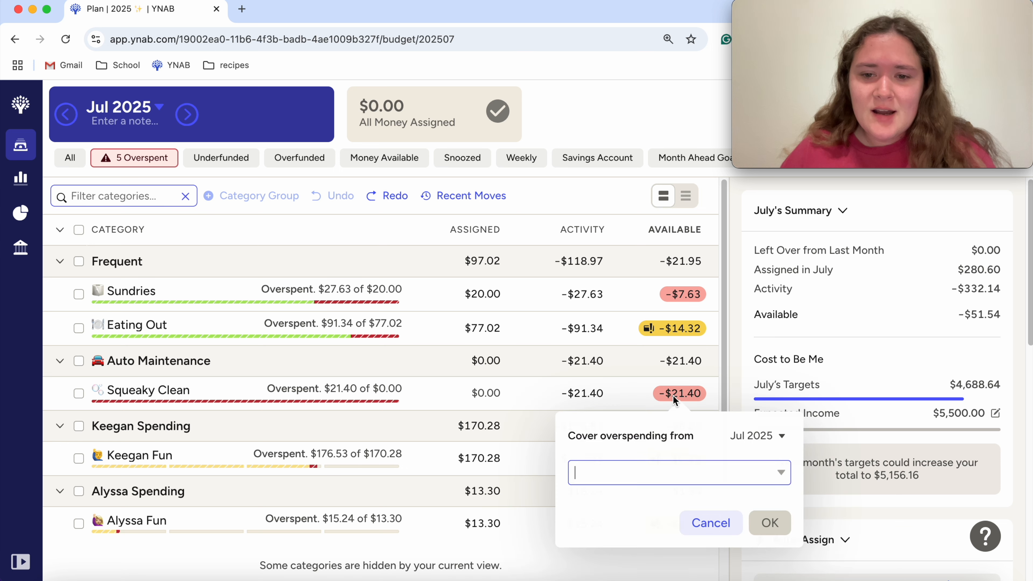
{"action": "left_click", "coordinate": [779, 473]}
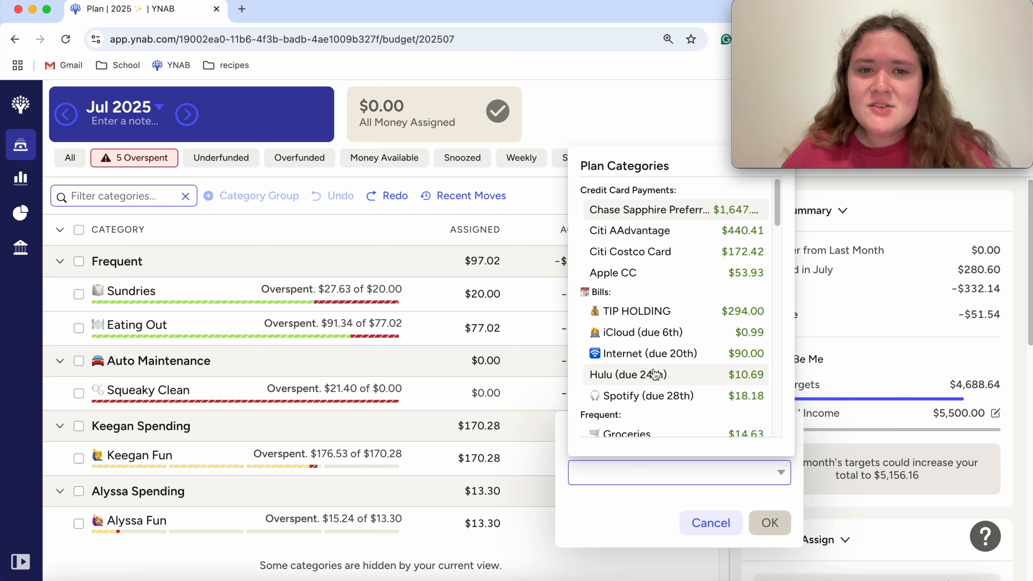
{"action": "scroll", "coordinate": [655, 358], "scroll_direction": "down", "scroll_amount": 3}
{"action": "scroll", "coordinate": [655, 358], "scroll_direction": "up", "scroll_amount": 2}
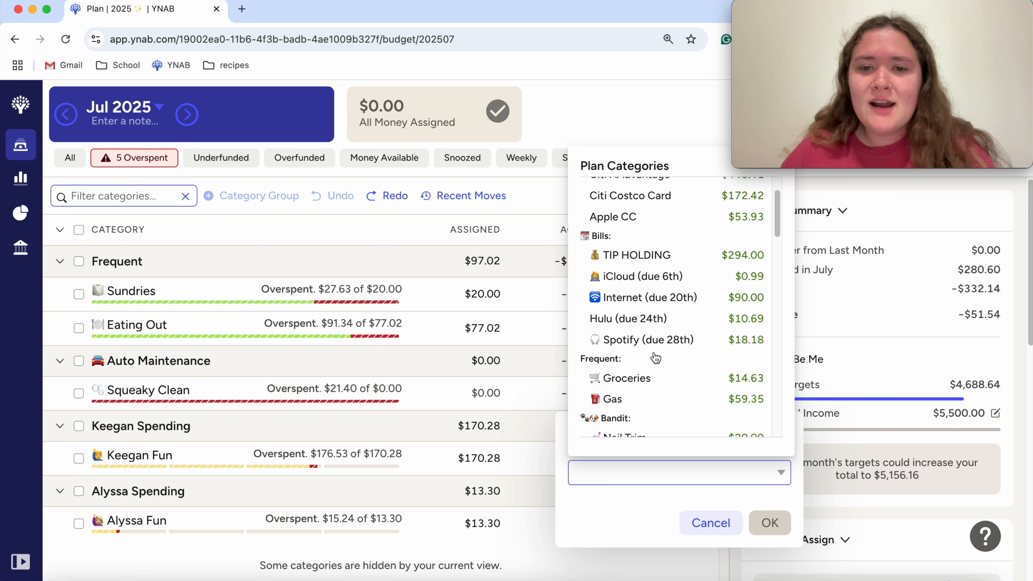
{"action": "scroll", "coordinate": [655, 334], "scroll_direction": "down", "scroll_amount": 1}
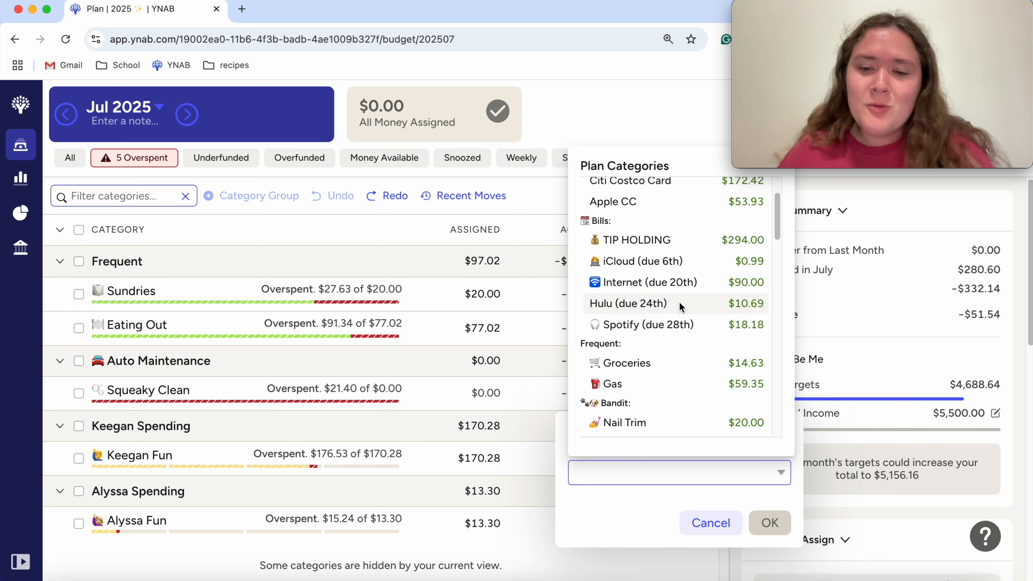
{"action": "scroll", "coordinate": [693, 368], "scroll_direction": "down", "scroll_amount": 1}
{"action": "scroll", "coordinate": [693, 369], "scroll_direction": "down", "scroll_amount": 4}
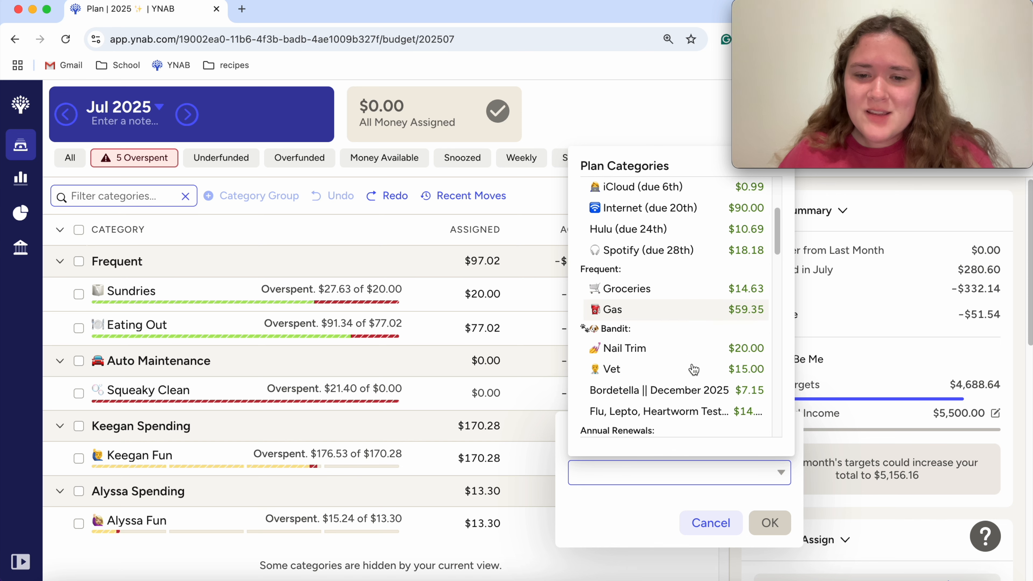
{"action": "scroll", "coordinate": [696, 386], "scroll_direction": "down", "scroll_amount": 10}
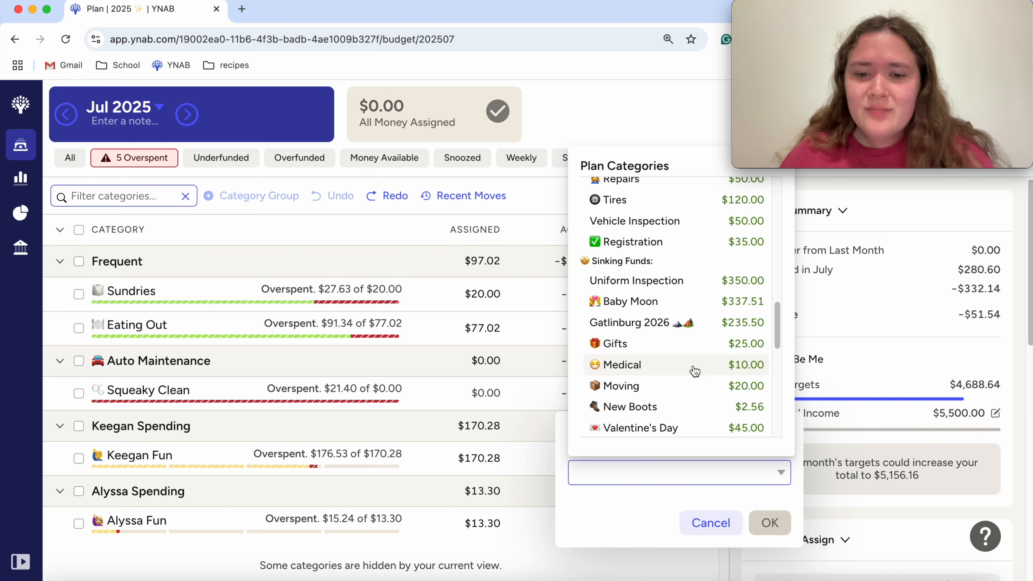
{"action": "scroll", "coordinate": [695, 370], "scroll_direction": "down", "scroll_amount": 1}
{"action": "scroll", "coordinate": [693, 366], "scroll_direction": "down", "scroll_amount": 4}
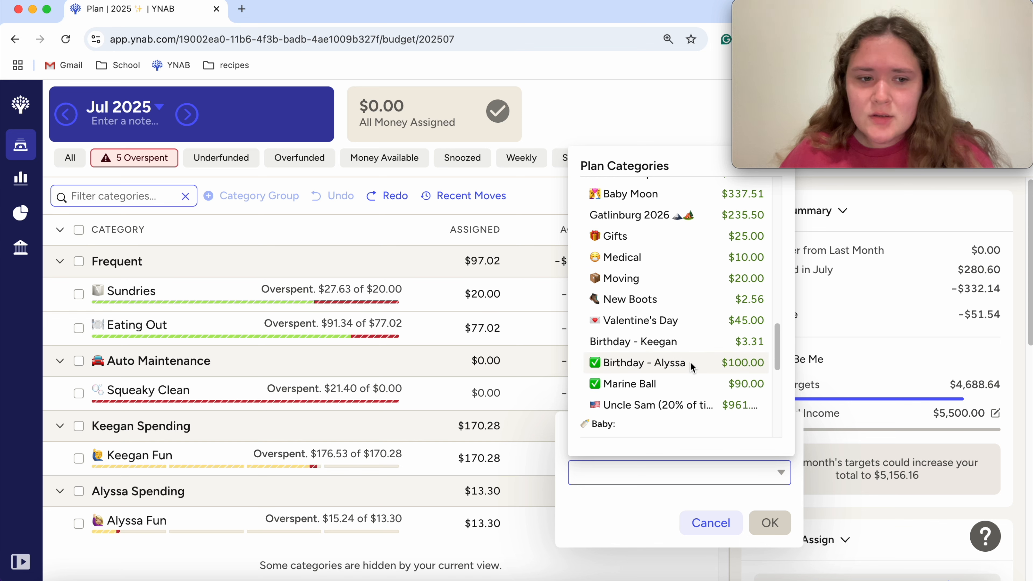
{"action": "scroll", "coordinate": [690, 362], "scroll_direction": "down", "scroll_amount": 2}
{"action": "scroll", "coordinate": [690, 362], "scroll_direction": "up", "scroll_amount": 6}
{"action": "scroll", "coordinate": [690, 367], "scroll_direction": "up", "scroll_amount": 10}
{"action": "scroll", "coordinate": [689, 360], "scroll_direction": "down", "scroll_amount": 8}
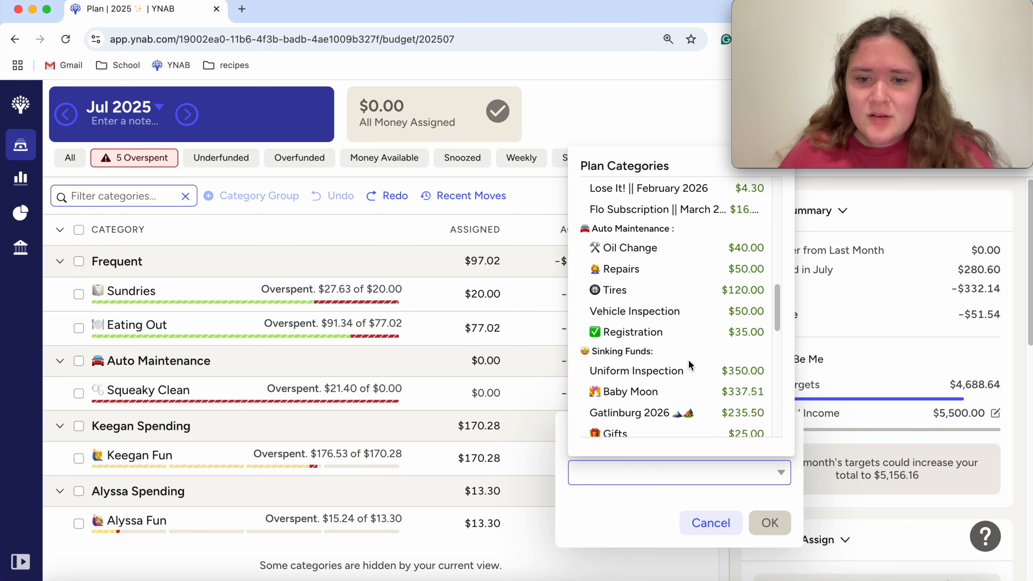
{"action": "left_click", "coordinate": [663, 293]}
{"action": "left_click", "coordinate": [770, 522]}
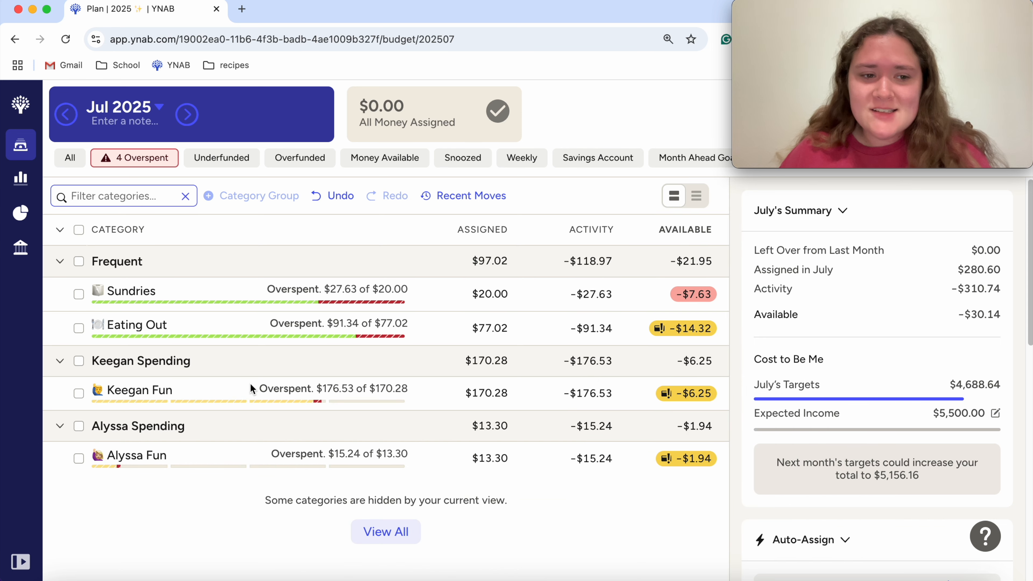
Step: Cover the overspending of the Eating Out category with money from Gas in the Frequent group for Jul 2025
{"action": "left_click", "coordinate": [492, 335]}
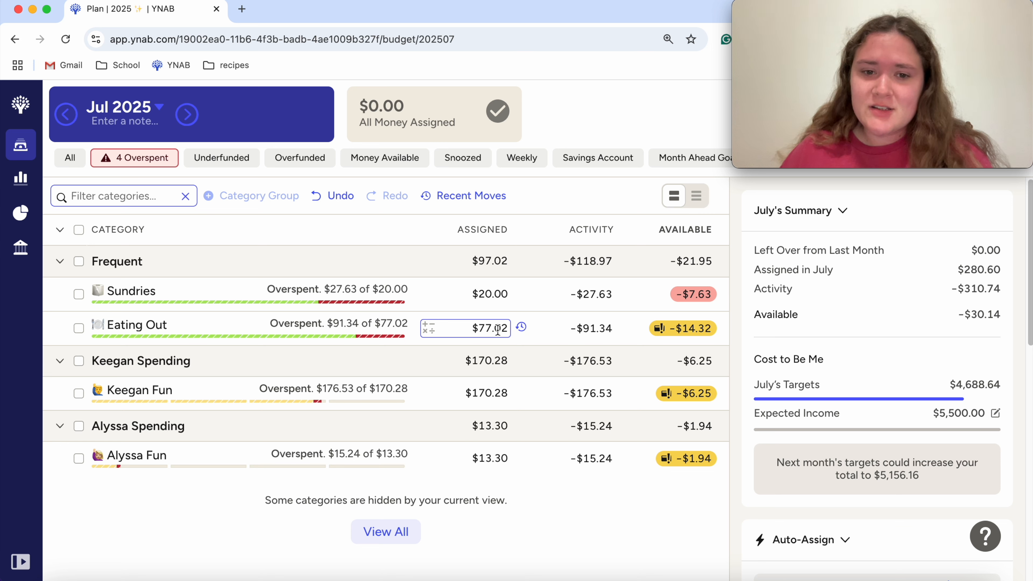
{"action": "left_click", "coordinate": [672, 330]}
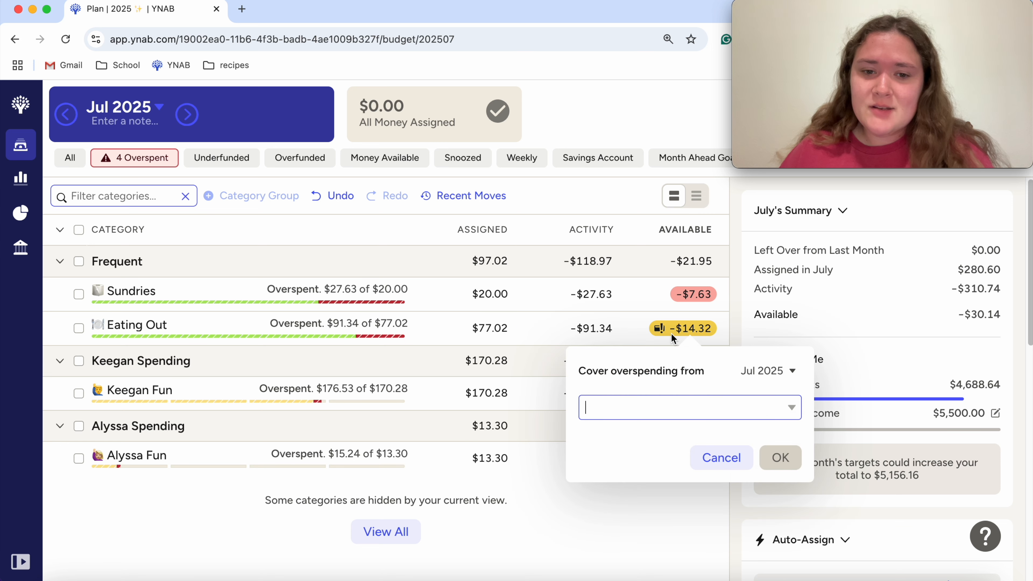
{"action": "left_click", "coordinate": [795, 401]}
{"action": "scroll", "coordinate": [634, 255], "scroll_direction": "down", "scroll_amount": 1}
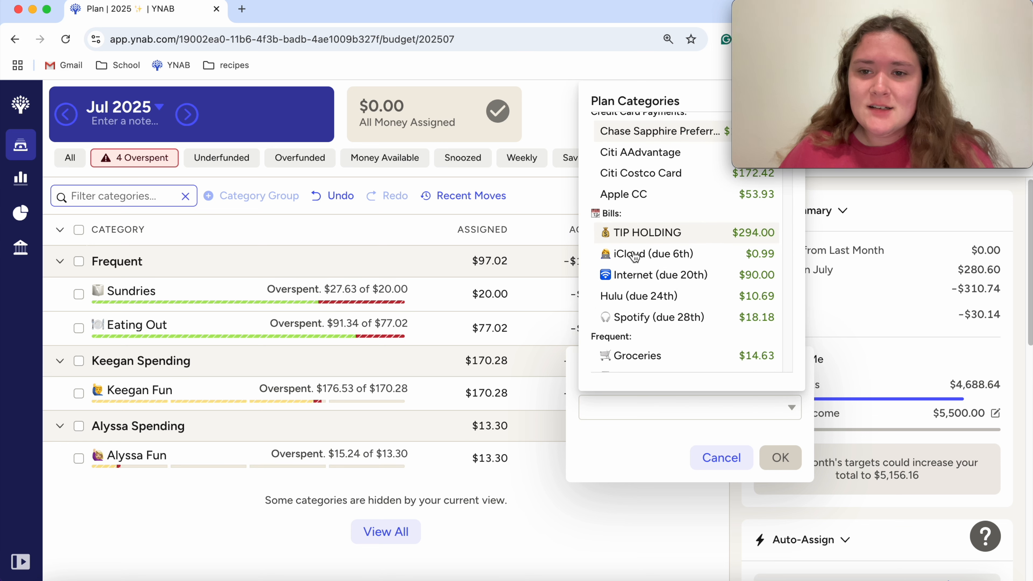
{"action": "scroll", "coordinate": [634, 255], "scroll_direction": "down", "scroll_amount": 5}
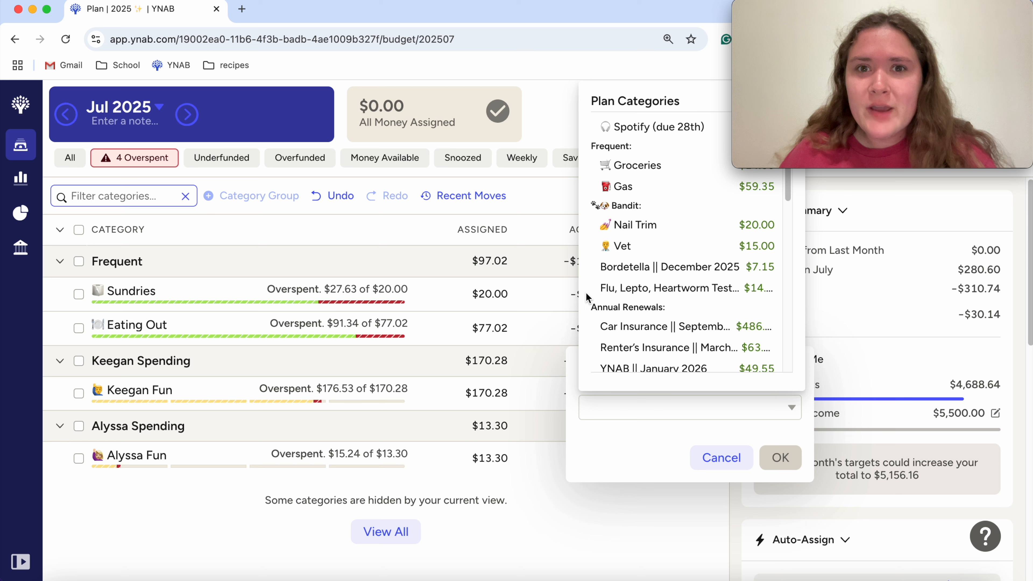
{"action": "scroll", "coordinate": [679, 315], "scroll_direction": "down", "scroll_amount": 3}
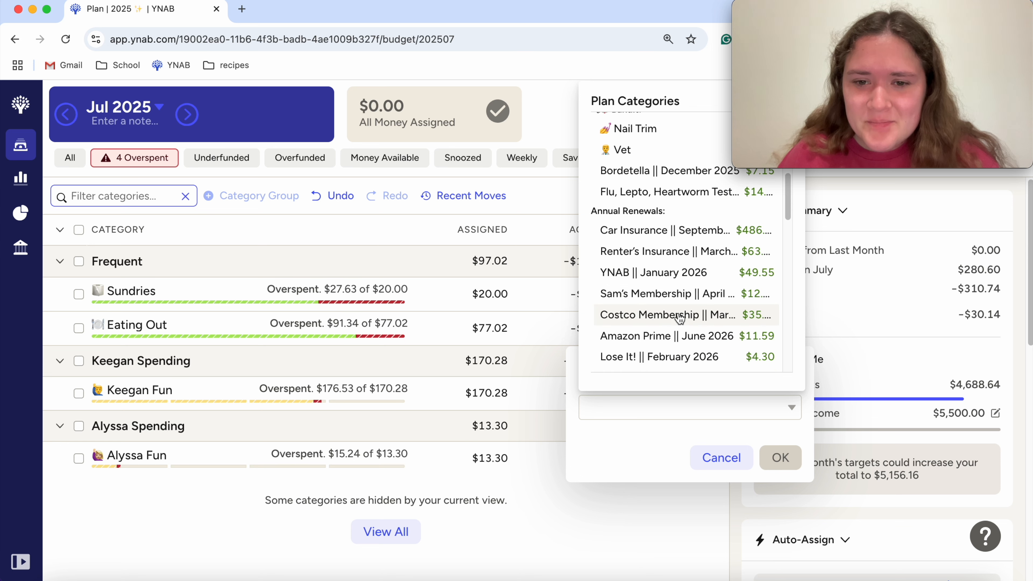
{"action": "scroll", "coordinate": [679, 318], "scroll_direction": "down", "scroll_amount": 4}
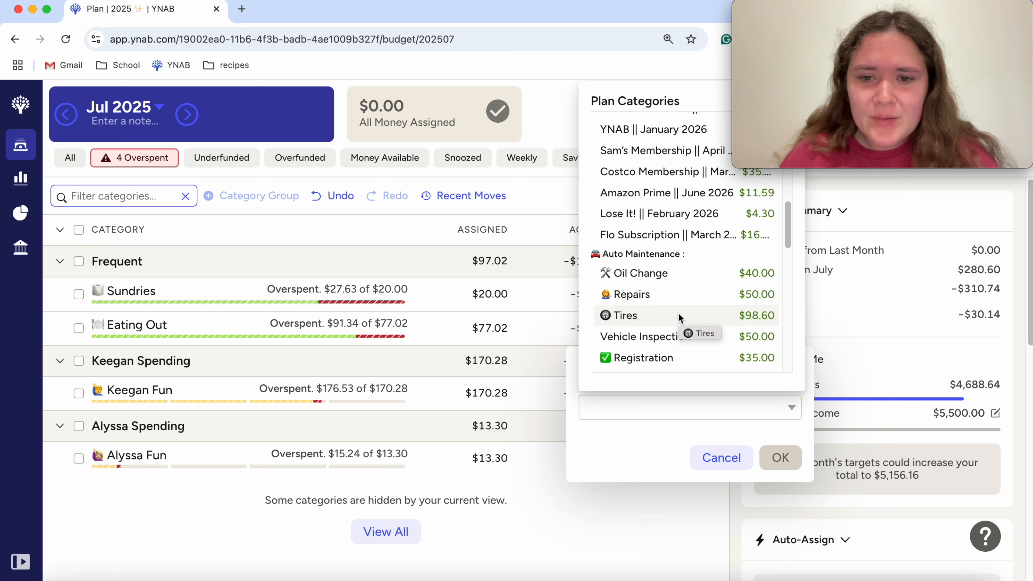
{"action": "scroll", "coordinate": [678, 315], "scroll_direction": "up", "scroll_amount": 5}
{"action": "scroll", "coordinate": [677, 314], "scroll_direction": "up", "scroll_amount": 4}
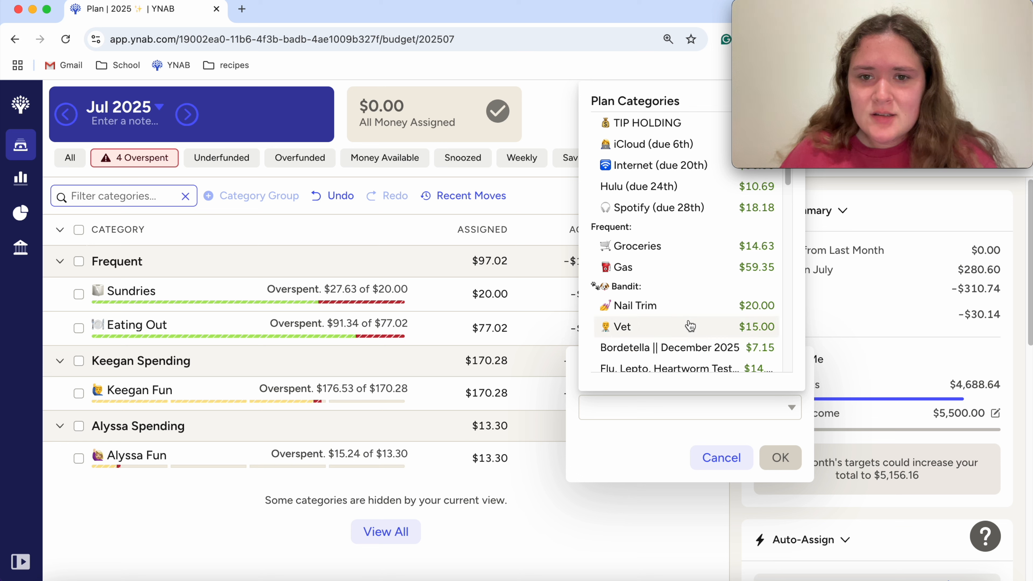
{"action": "left_click", "coordinate": [671, 277]}
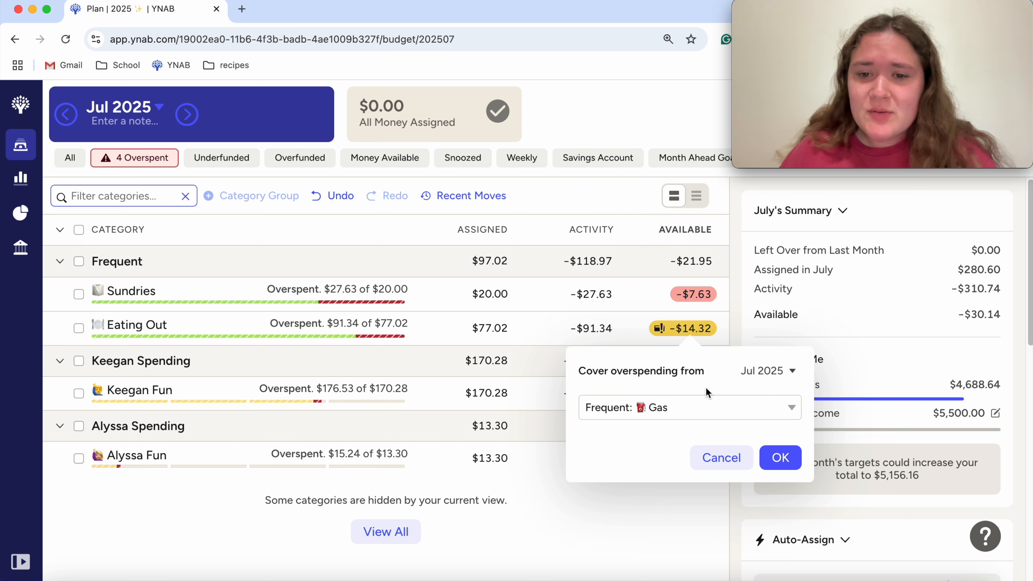
{"action": "left_click", "coordinate": [780, 457]}
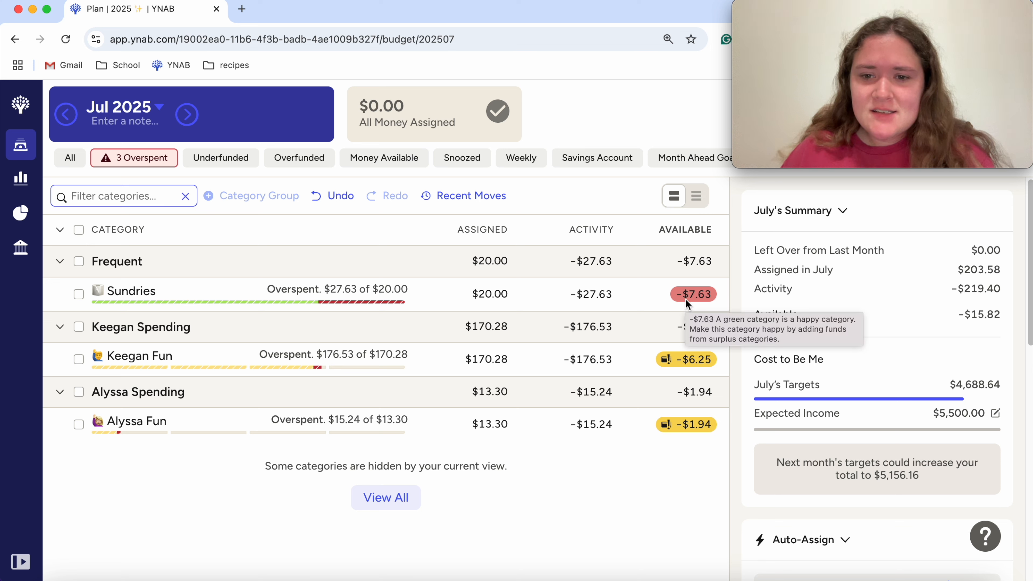
{"action": "left_click", "coordinate": [694, 295]}
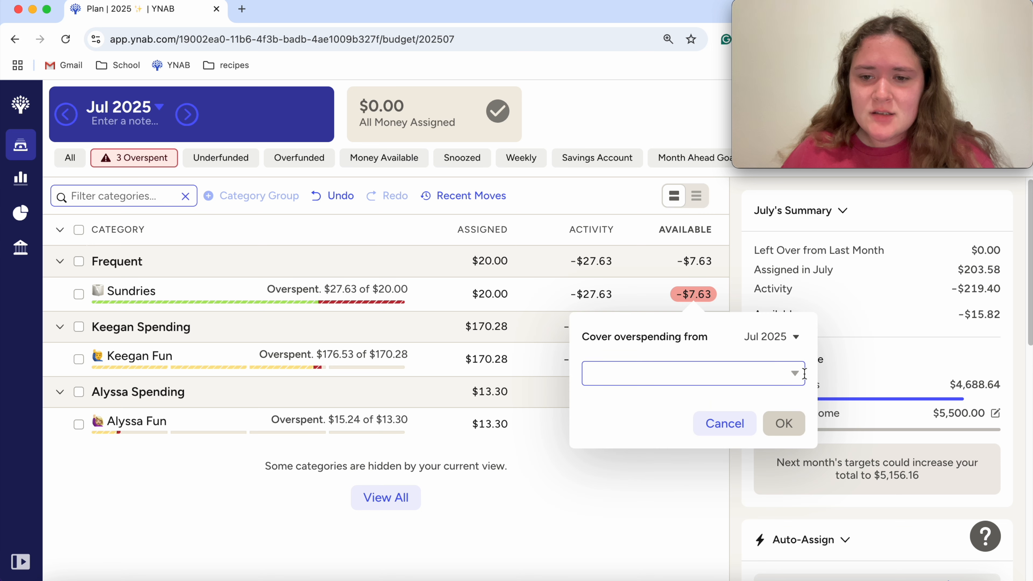
{"action": "left_click", "coordinate": [773, 372]}
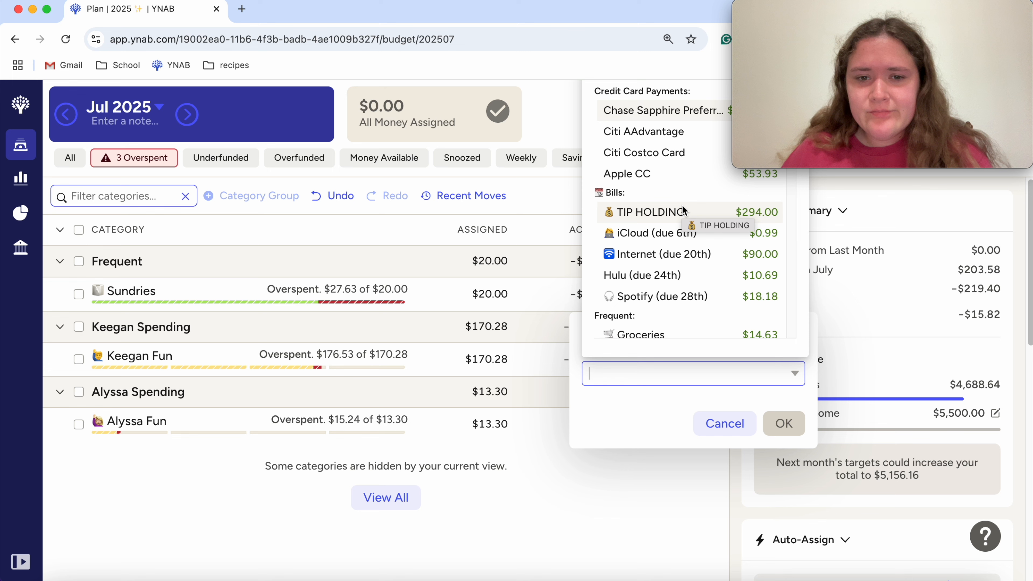
{"action": "key", "text": "Escape"}
Step: Check the Sundries category's activity and cover its overspending with money from Medical in Sinking Funds for Jul 2025
{"action": "left_click", "coordinate": [605, 298]}
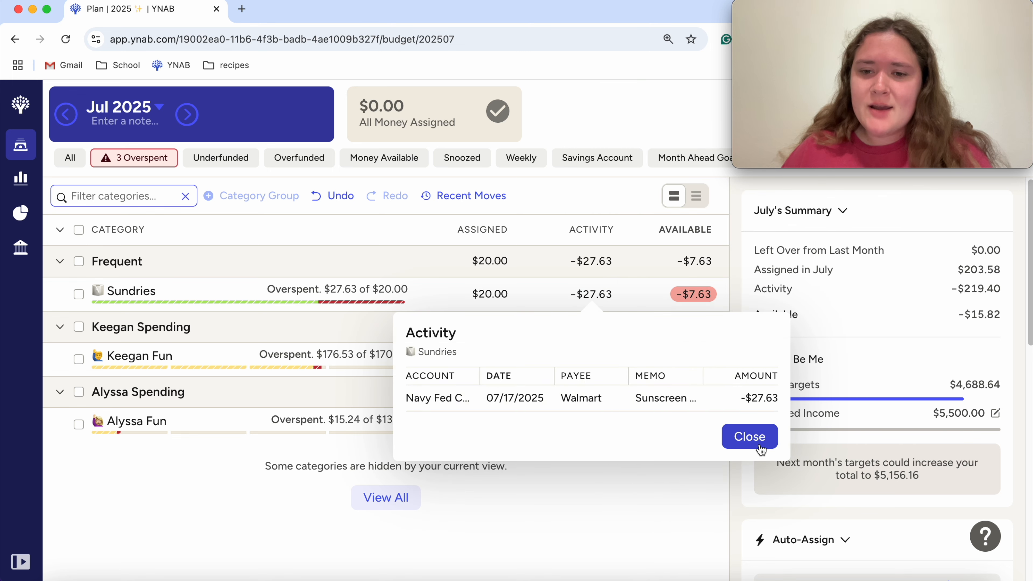
{"action": "left_click", "coordinate": [749, 436]}
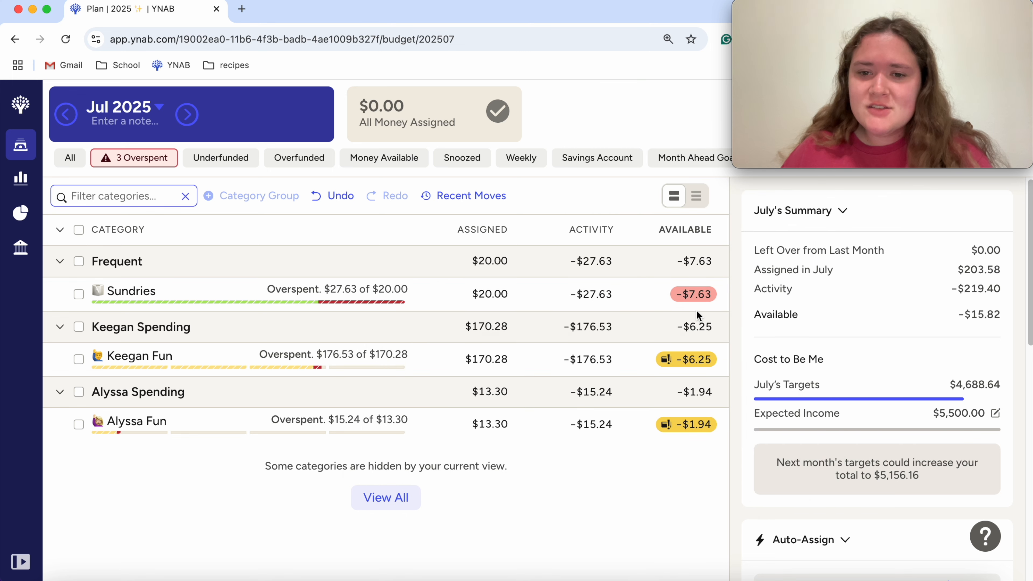
{"action": "left_click", "coordinate": [691, 293]}
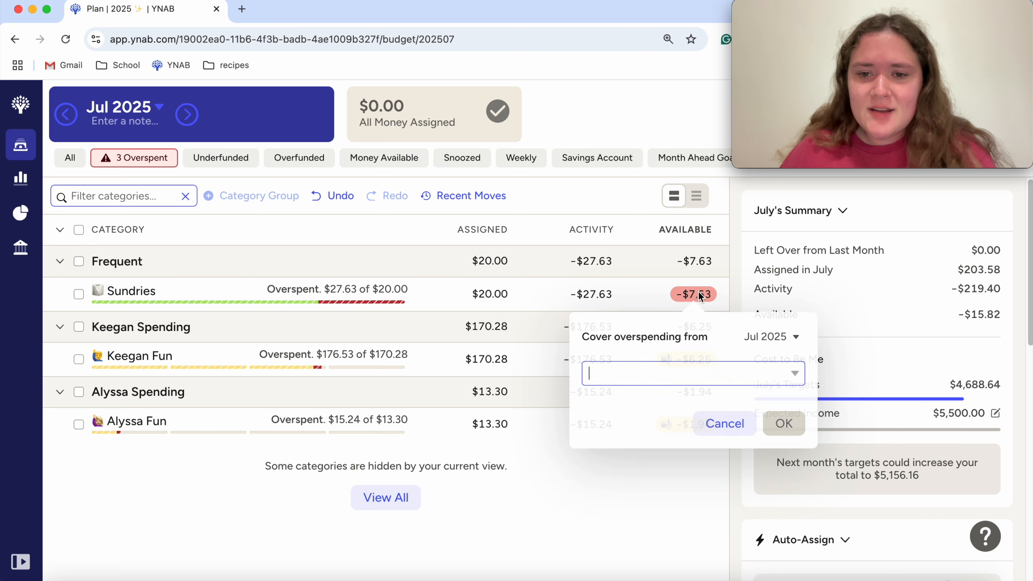
{"action": "left_click", "coordinate": [795, 375]}
{"action": "scroll", "coordinate": [720, 321], "scroll_direction": "down", "scroll_amount": 3}
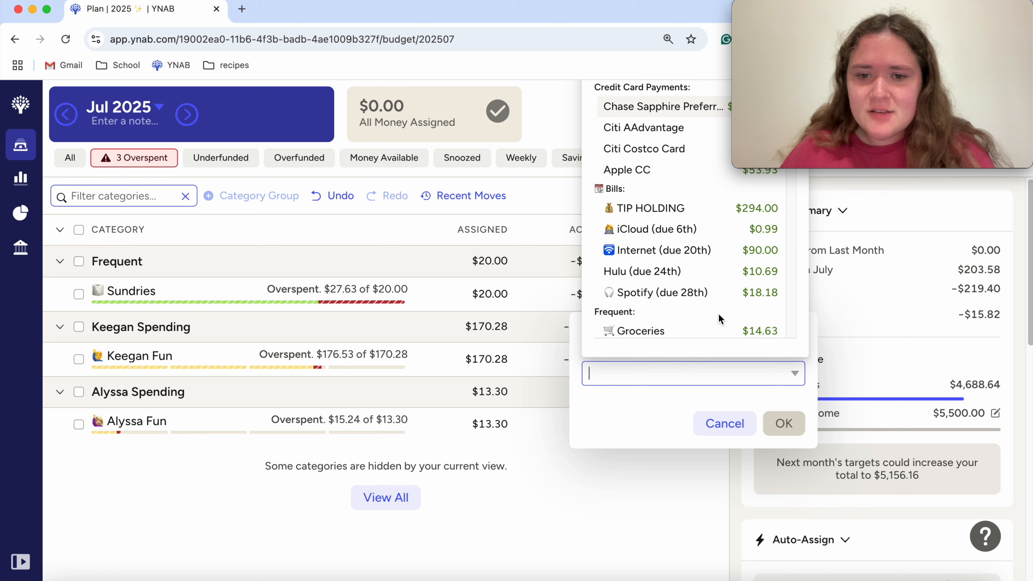
{"action": "scroll", "coordinate": [718, 319], "scroll_direction": "down", "scroll_amount": 3}
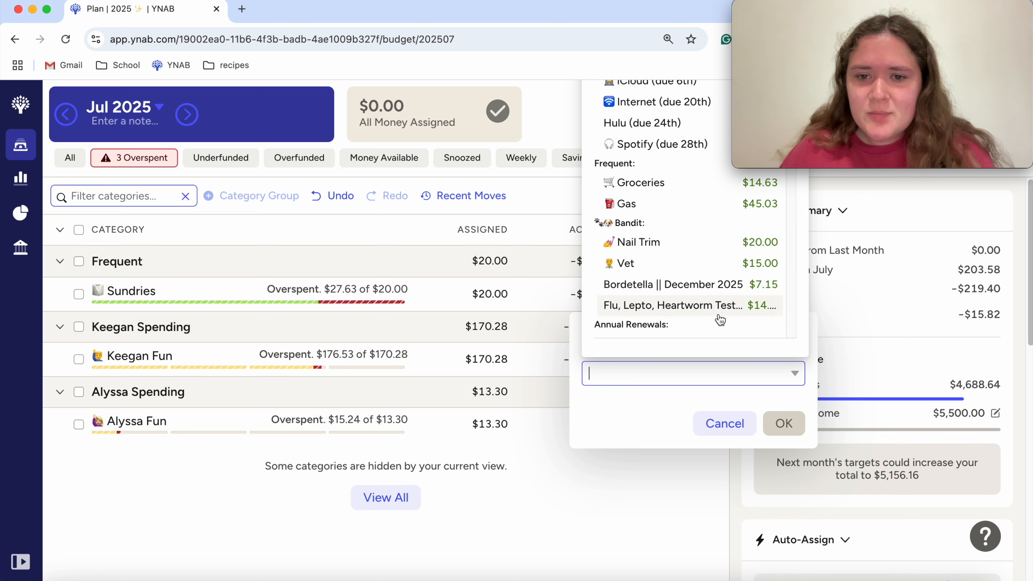
{"action": "scroll", "coordinate": [720, 320], "scroll_direction": "down", "scroll_amount": 6}
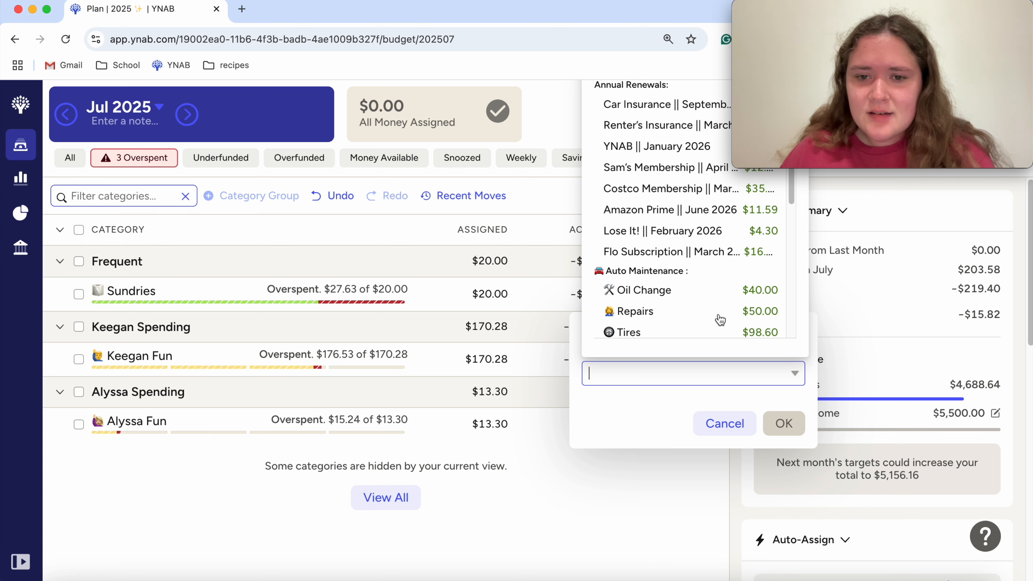
{"action": "scroll", "coordinate": [720, 320], "scroll_direction": "down", "scroll_amount": 5}
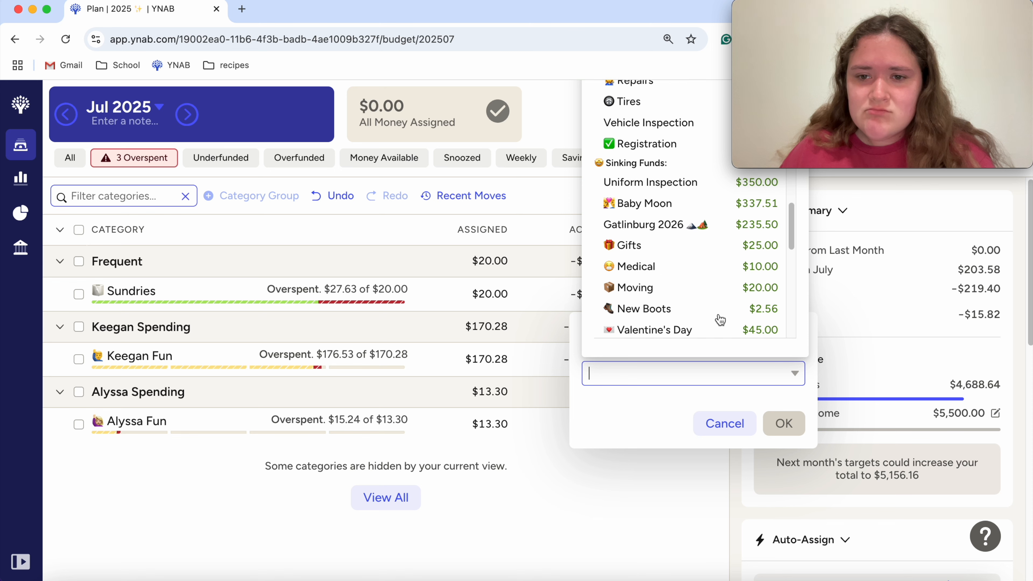
{"action": "left_click", "coordinate": [684, 267]}
{"action": "left_click", "coordinate": [784, 423]}
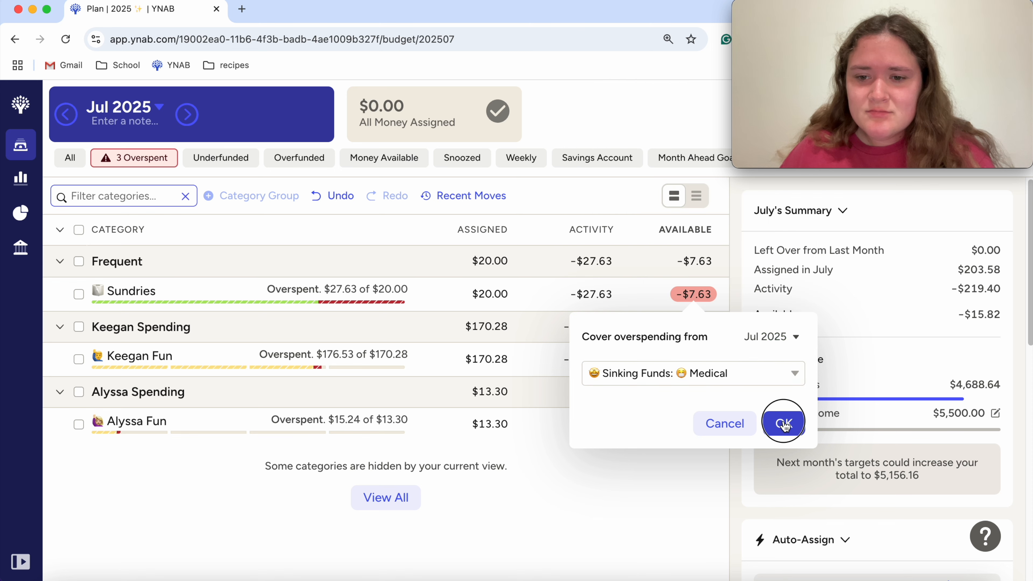
Step: Show all categories of the July 2025 plan and set the assigned amount of TIP HOLDING in Bills to $0.00
{"action": "left_click", "coordinate": [70, 159]}
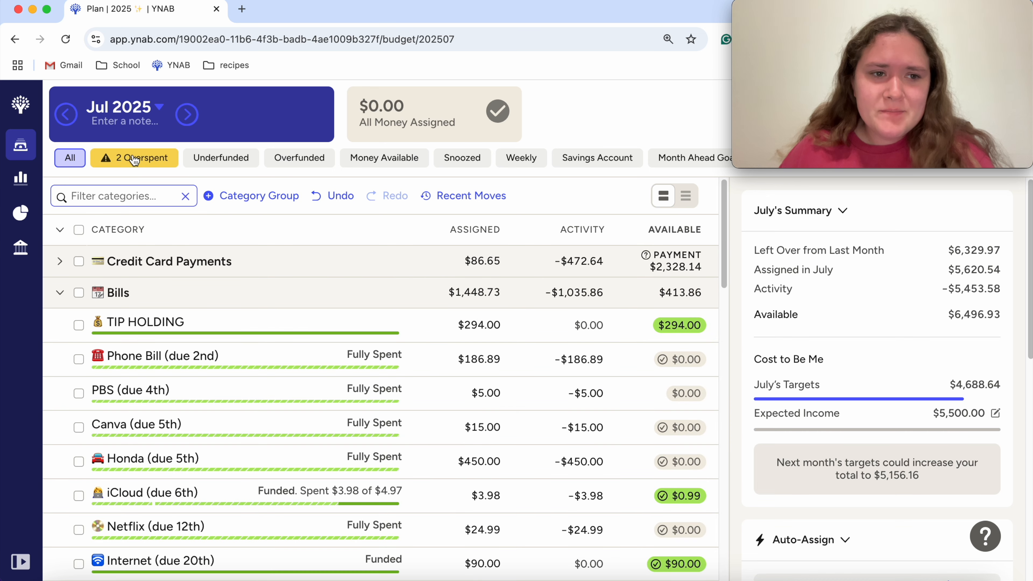
{"action": "left_click", "coordinate": [135, 159]}
{"action": "left_click", "coordinate": [71, 159]}
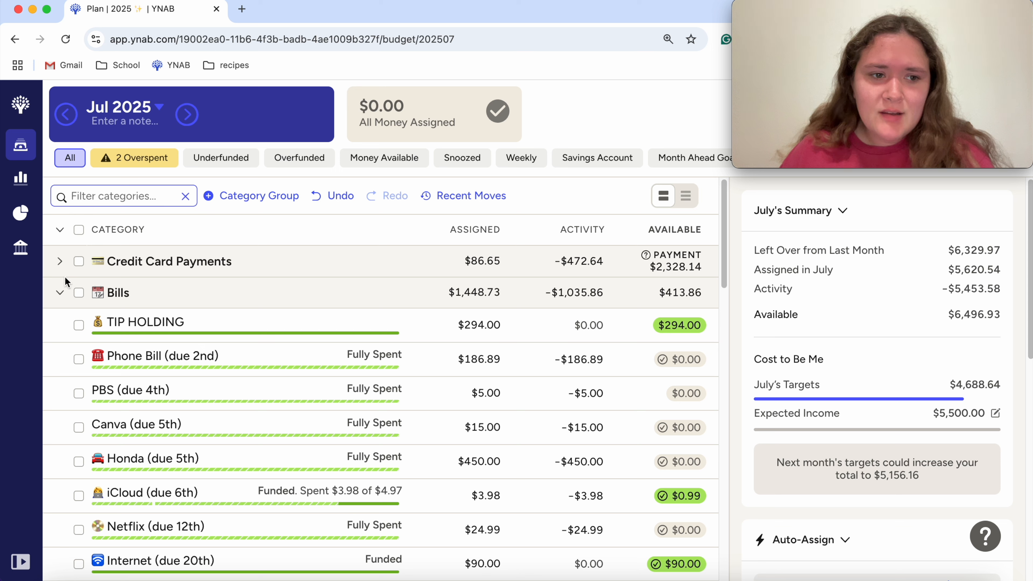
{"action": "left_click", "coordinate": [477, 326]}
{"action": "type", "text": "0"}
{"action": "key", "text": "Return"}
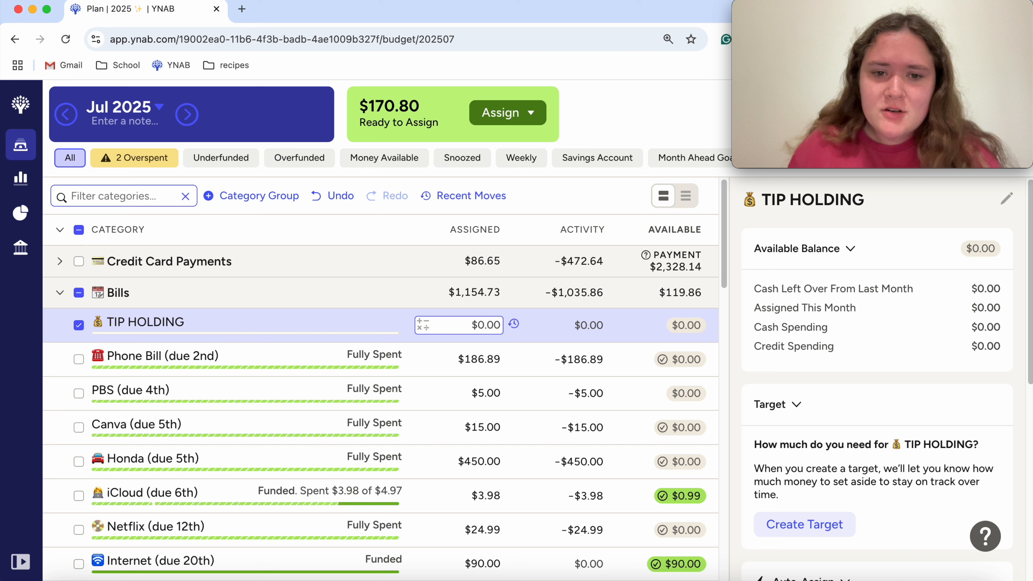
{"action": "left_click", "coordinate": [78, 324]}
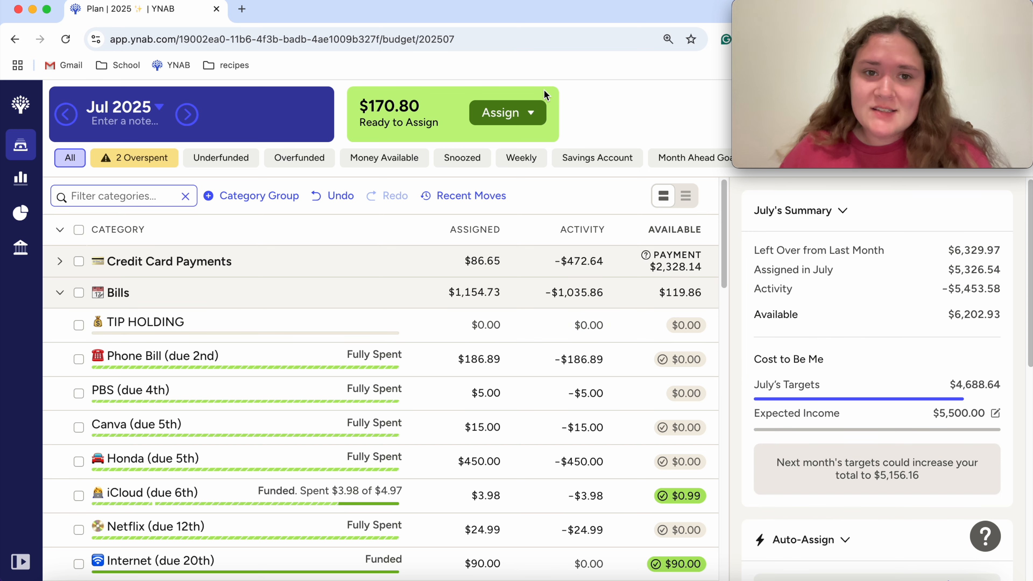
Step: Look over the August 2025 plan's credit card payments and Bills categories, and return to July 2025
{"action": "left_click", "coordinate": [186, 115]}
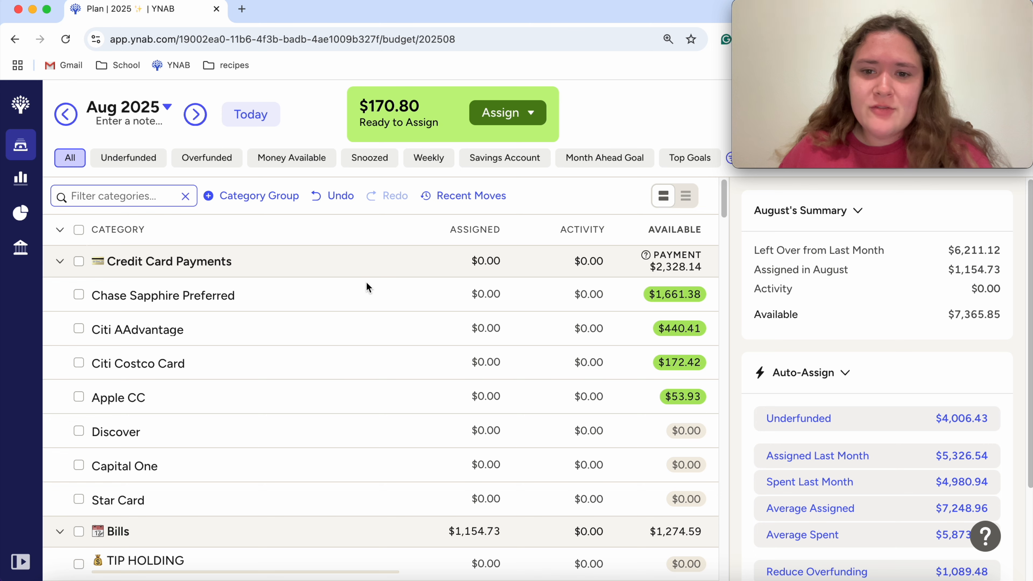
{"action": "scroll", "coordinate": [389, 383], "scroll_direction": "down", "scroll_amount": 2}
{"action": "scroll", "coordinate": [400, 389], "scroll_direction": "up", "scroll_amount": 2}
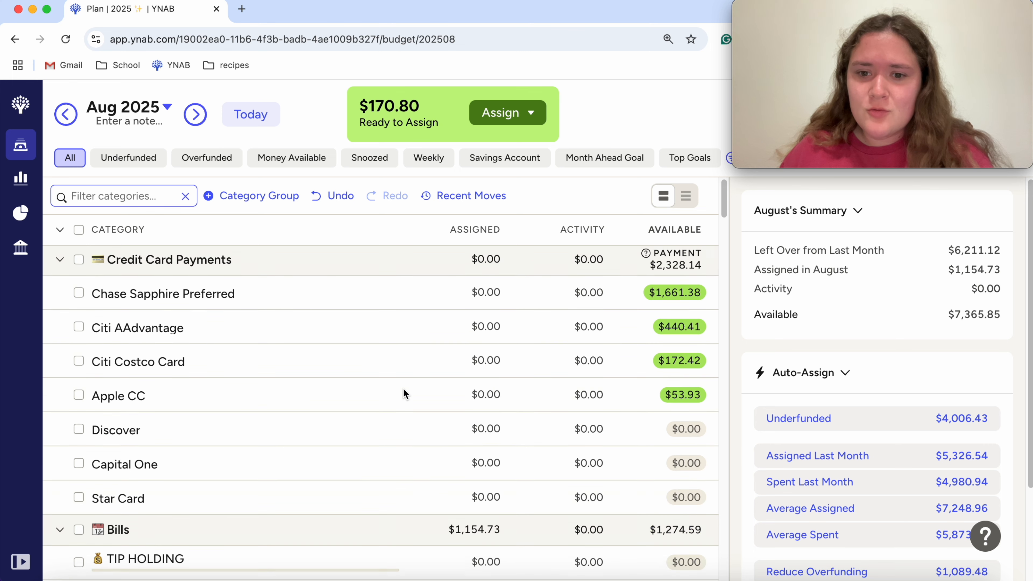
{"action": "left_click", "coordinate": [67, 120]}
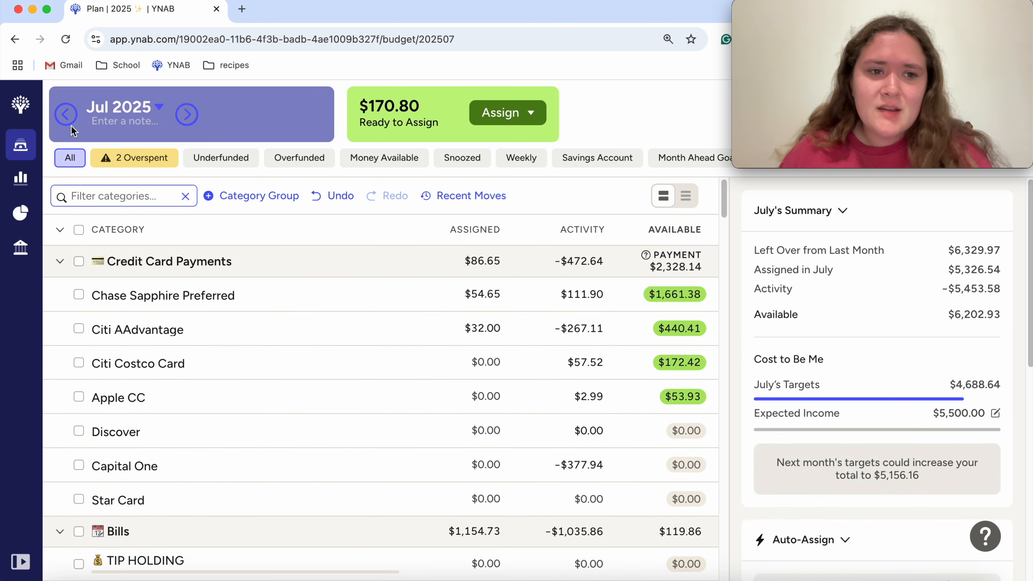
Step: Filter the July 2025 plan to the Weekly view and add 30-14.63 to the Groceries assigned amount, making it $515.37
{"action": "left_click", "coordinate": [508, 163]}
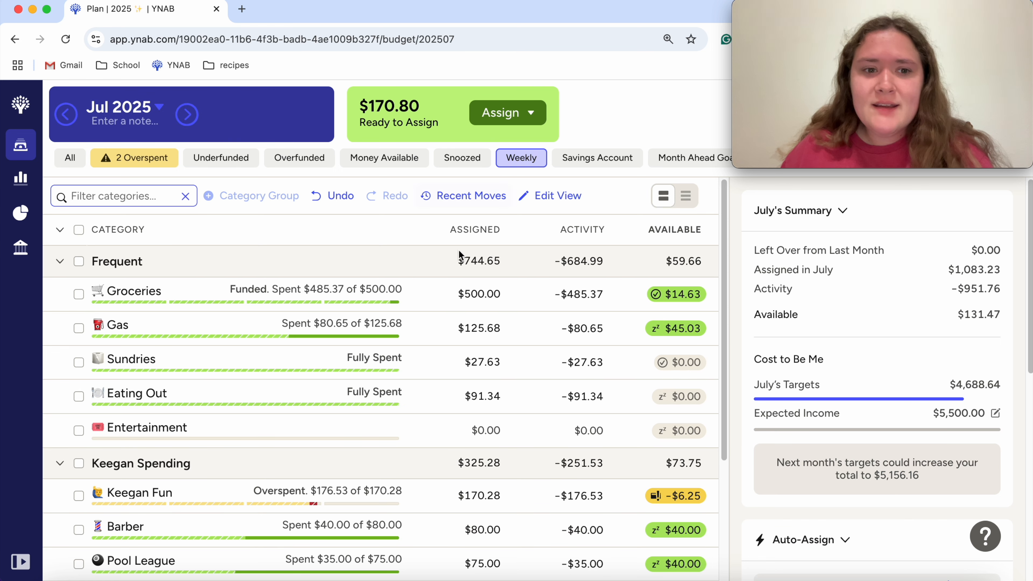
{"action": "scroll", "coordinate": [398, 423], "scroll_direction": "down", "scroll_amount": 1}
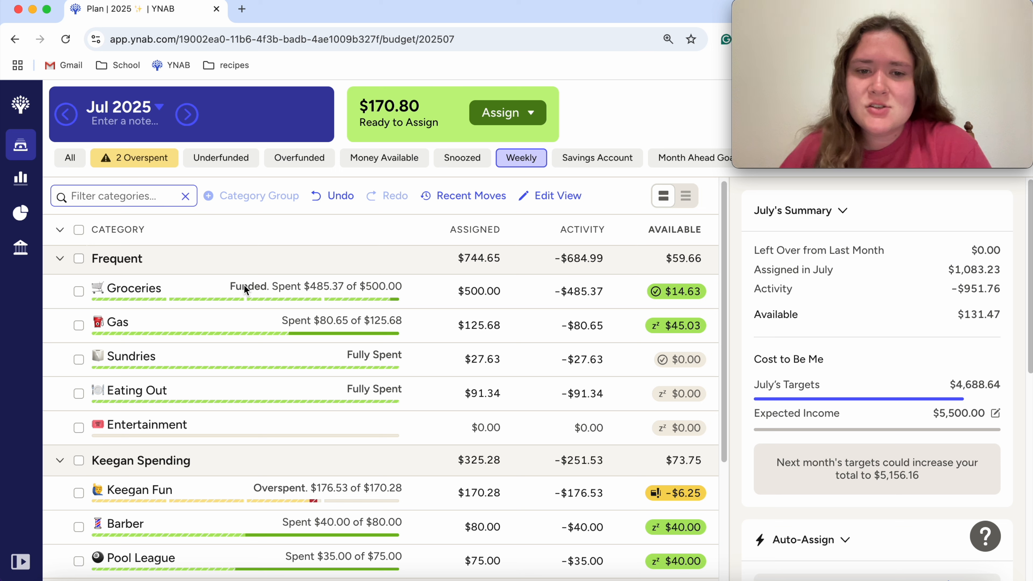
{"action": "left_click", "coordinate": [447, 292]}
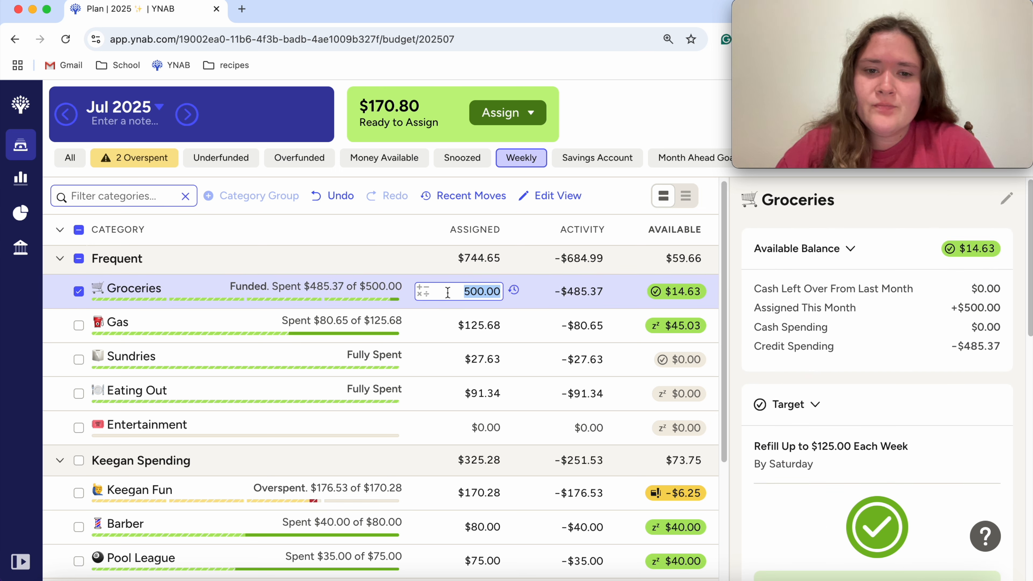
{"action": "type", "text": "+"}
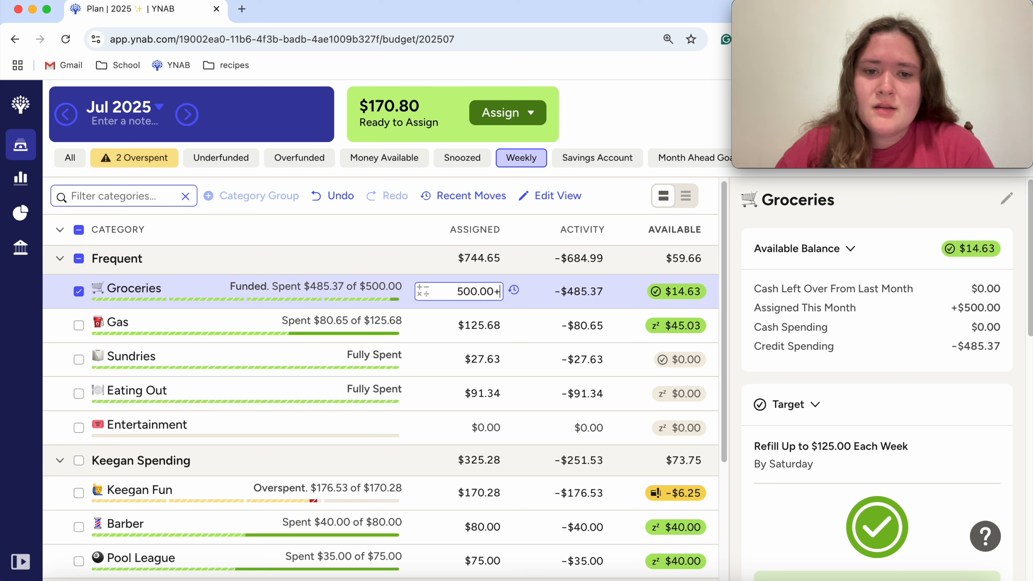
{"action": "type", "text": "30-14.63"}
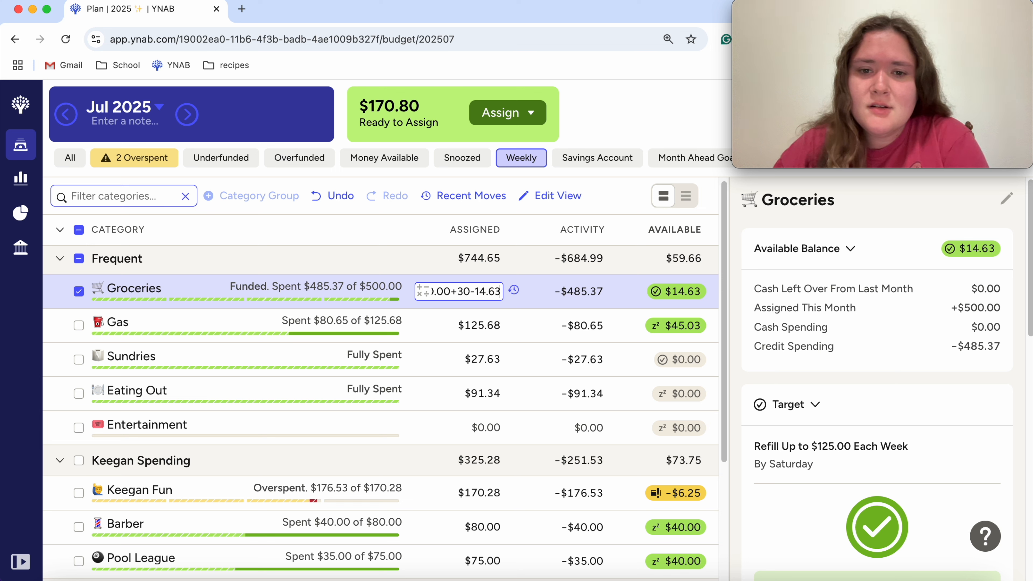
{"action": "key", "text": "Return"}
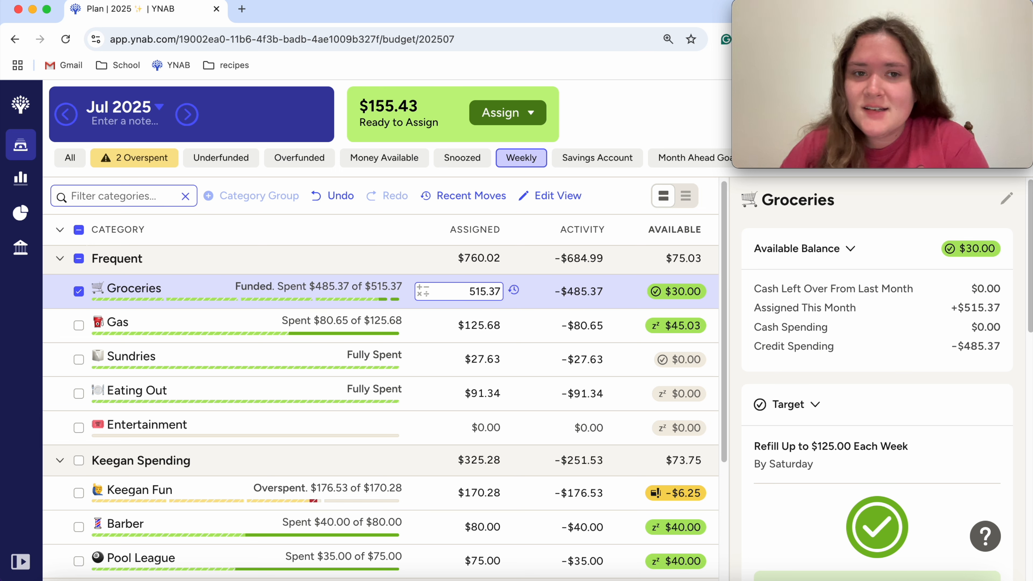
{"action": "left_click", "coordinate": [79, 291]}
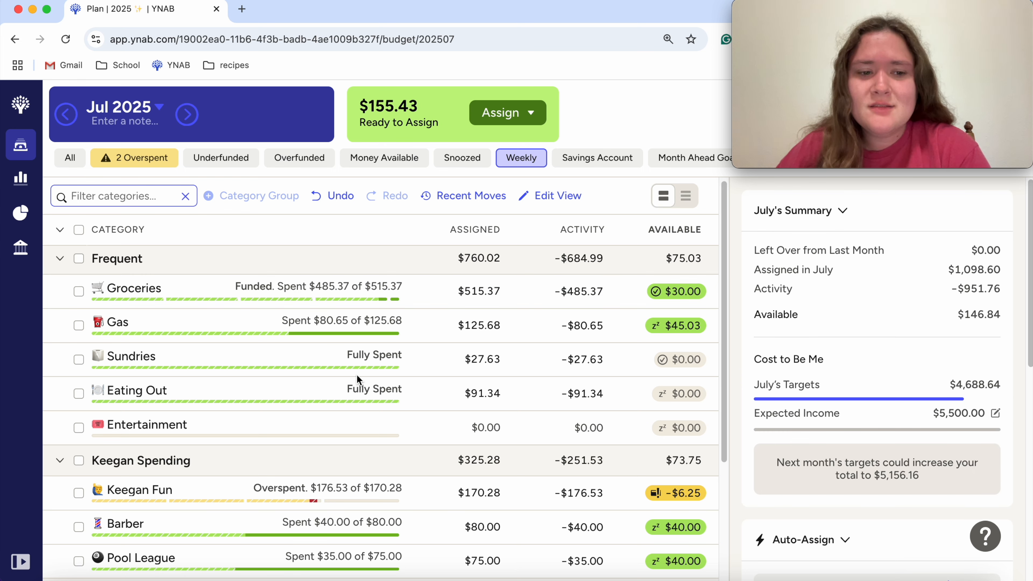
Step: Add 60 to the assigned amount of the overspent Fun category above Barber, making it $230.28
{"action": "scroll", "coordinate": [151, 325], "scroll_direction": "up", "scroll_amount": 1}
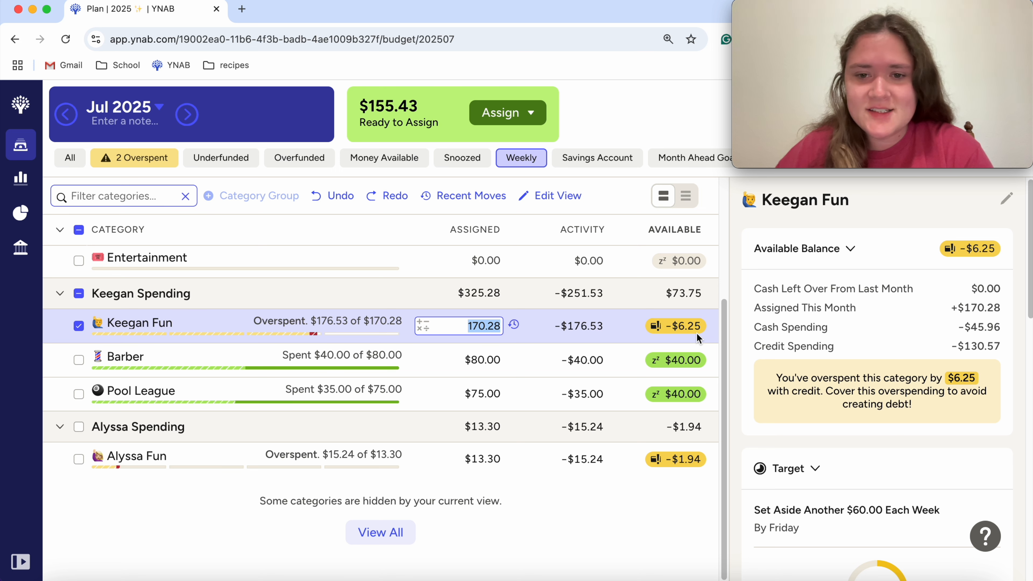
{"action": "type", "text": "+60"}
{"action": "key", "text": "Return"}
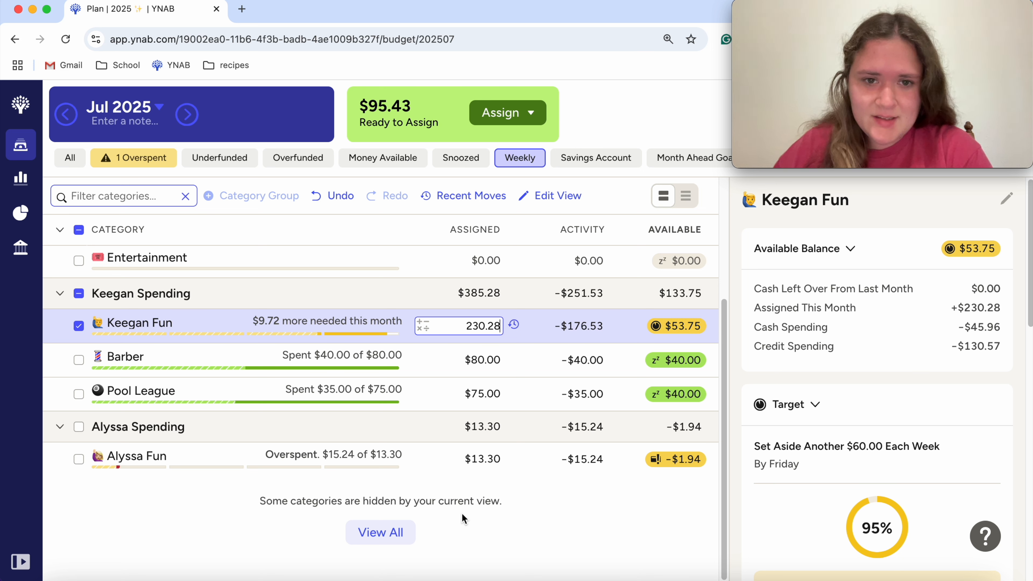
Step: Add 15 to the assigned amount of the overspent Fun category below Pool League, making it $28.30, and deselect the category
{"action": "left_click", "coordinate": [476, 460]}
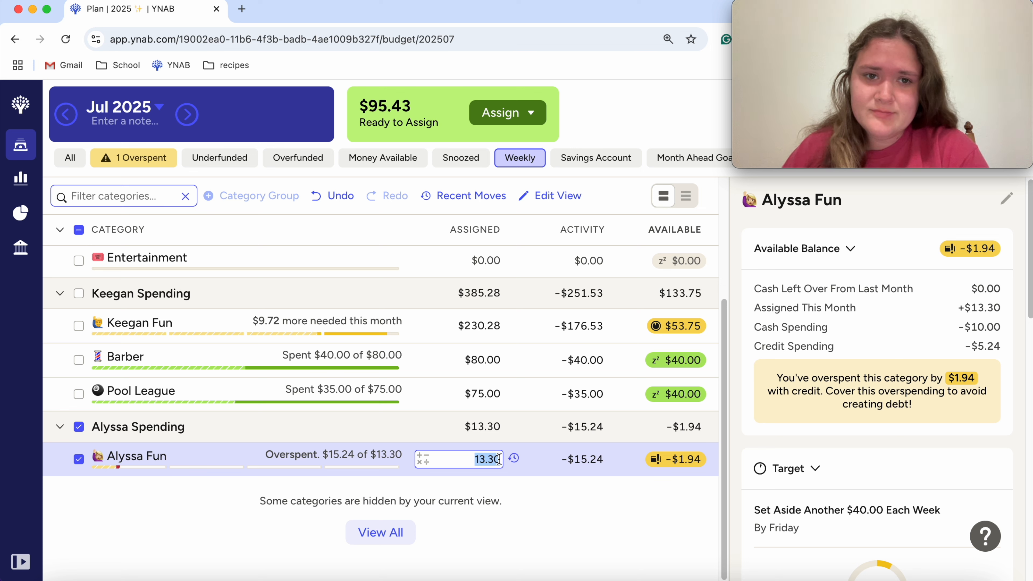
{"action": "type", "text": "+15"}
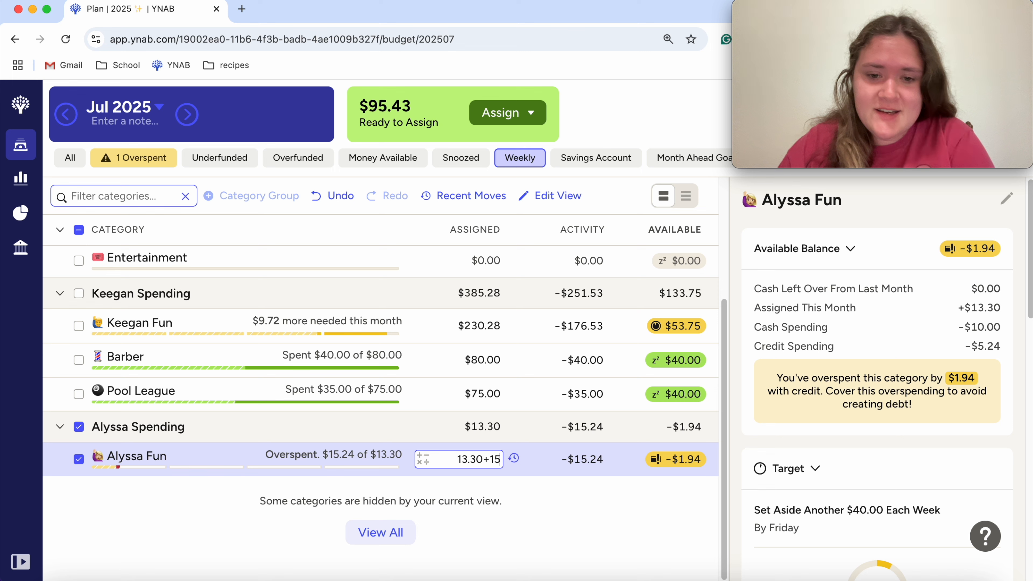
{"action": "key", "text": "Return"}
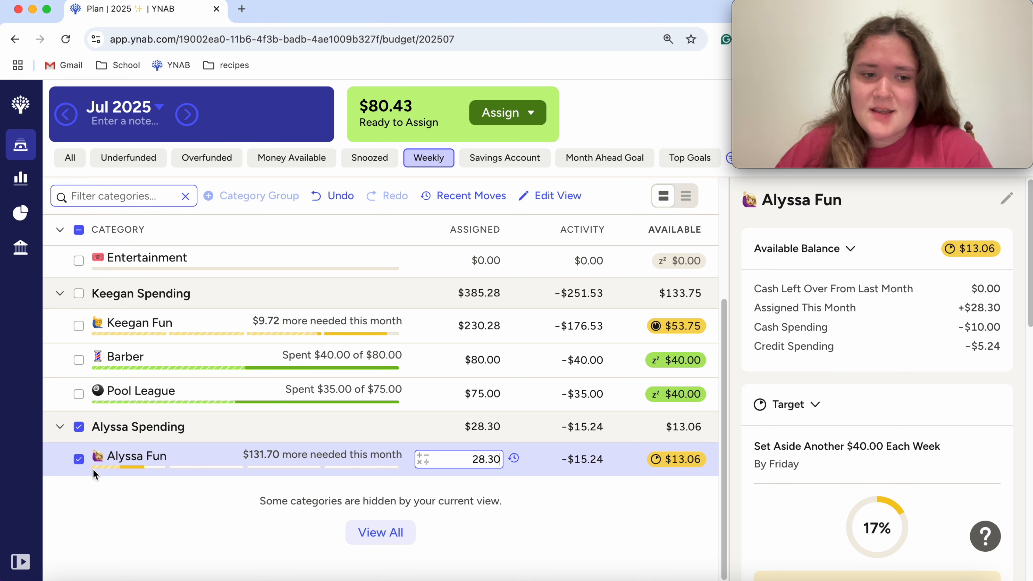
{"action": "left_click", "coordinate": [77, 462]}
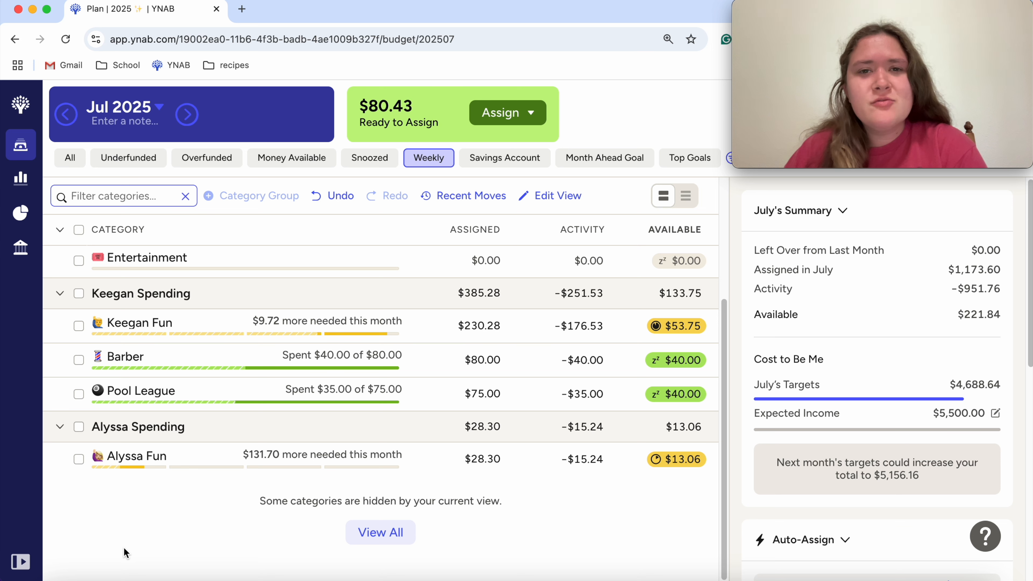
Step: Show all categories of the July 2025 plan and collapse the Credit Card Payments and Bills groups
{"action": "left_click", "coordinate": [65, 159]}
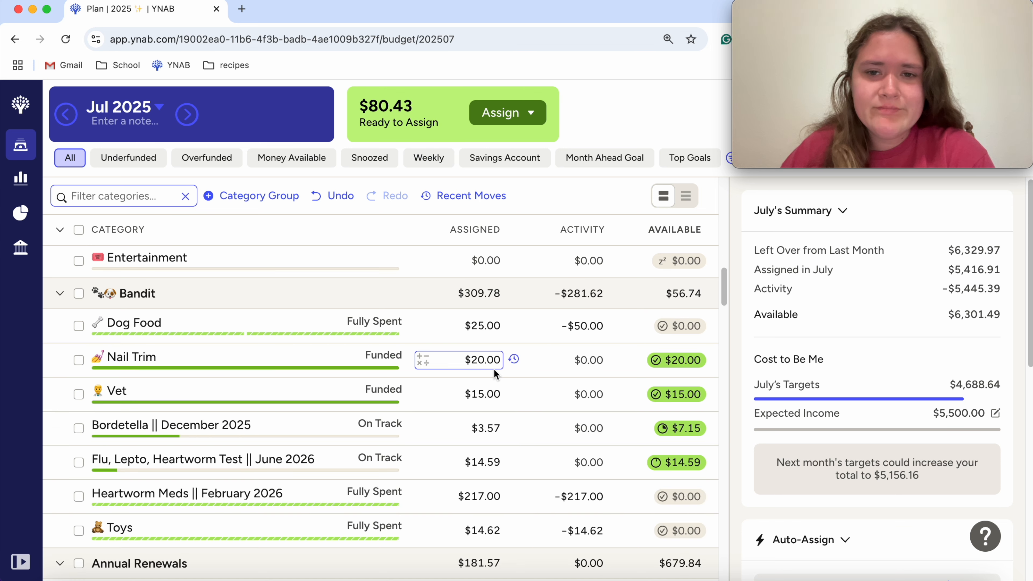
{"action": "scroll", "coordinate": [321, 315], "scroll_direction": "up", "scroll_amount": 10}
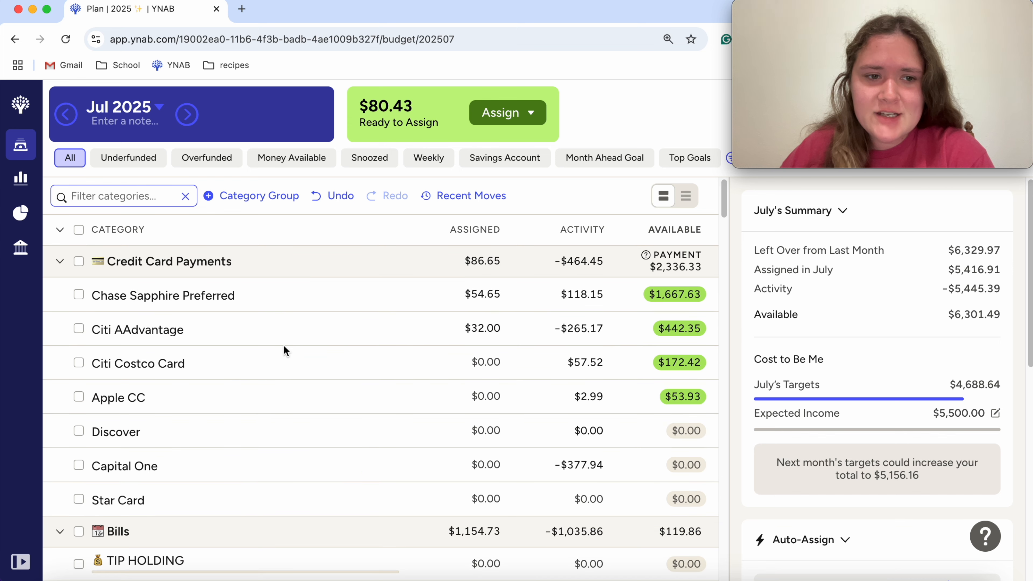
{"action": "scroll", "coordinate": [248, 391], "scroll_direction": "down", "scroll_amount": 1}
{"action": "scroll", "coordinate": [219, 388], "scroll_direction": "up", "scroll_amount": 1}
{"action": "left_click", "coordinate": [60, 260]}
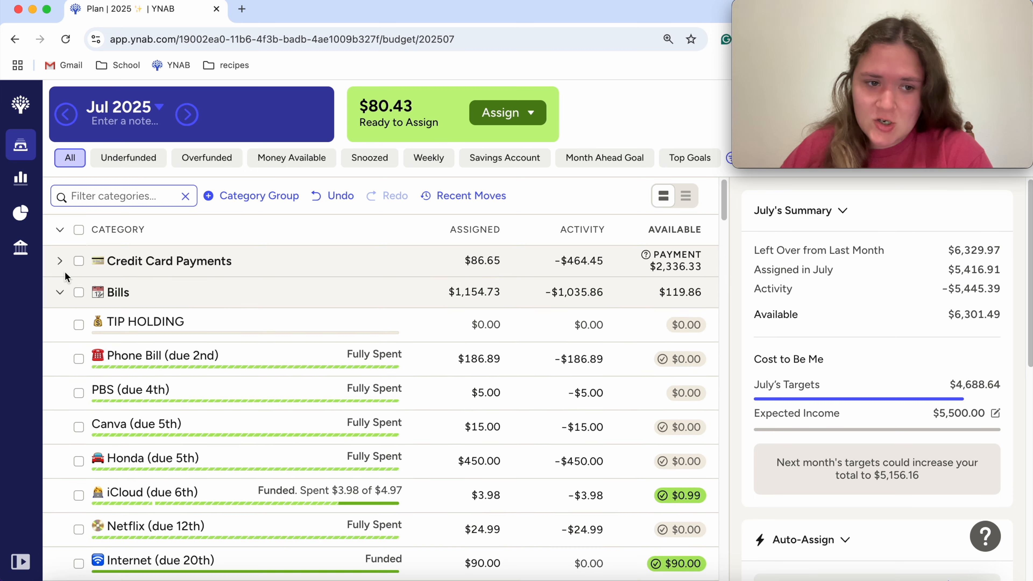
{"action": "scroll", "coordinate": [68, 277], "scroll_direction": "down", "scroll_amount": 4}
{"action": "scroll", "coordinate": [116, 309], "scroll_direction": "up", "scroll_amount": 4}
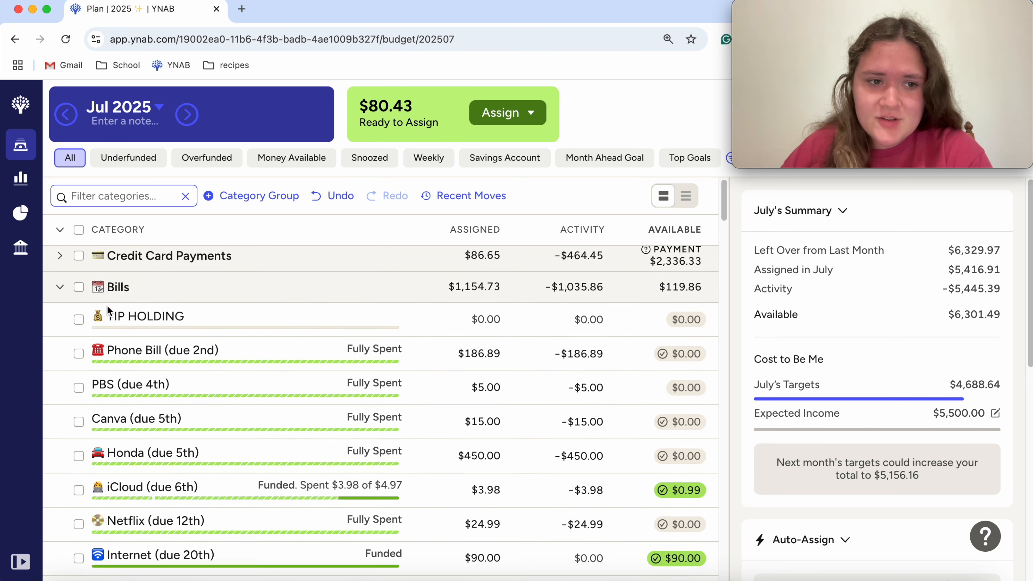
{"action": "left_click", "coordinate": [60, 286]}
Step: Collapse the Frequent, Bandit and Annual Renewals groups in the category list
{"action": "scroll", "coordinate": [159, 329], "scroll_direction": "down", "scroll_amount": 2}
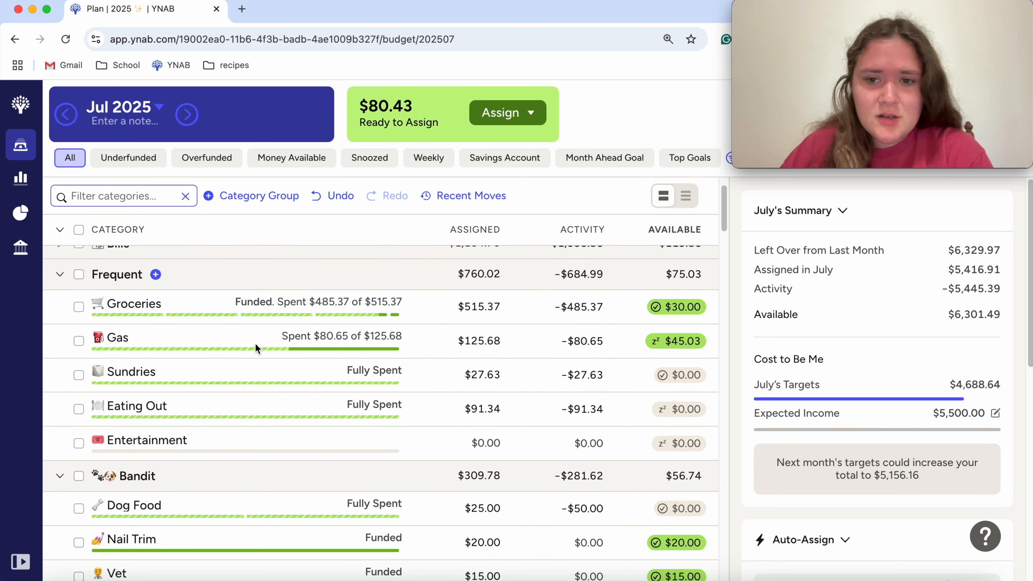
{"action": "left_click", "coordinate": [59, 277]}
{"action": "scroll", "coordinate": [159, 343], "scroll_direction": "down", "scroll_amount": 2}
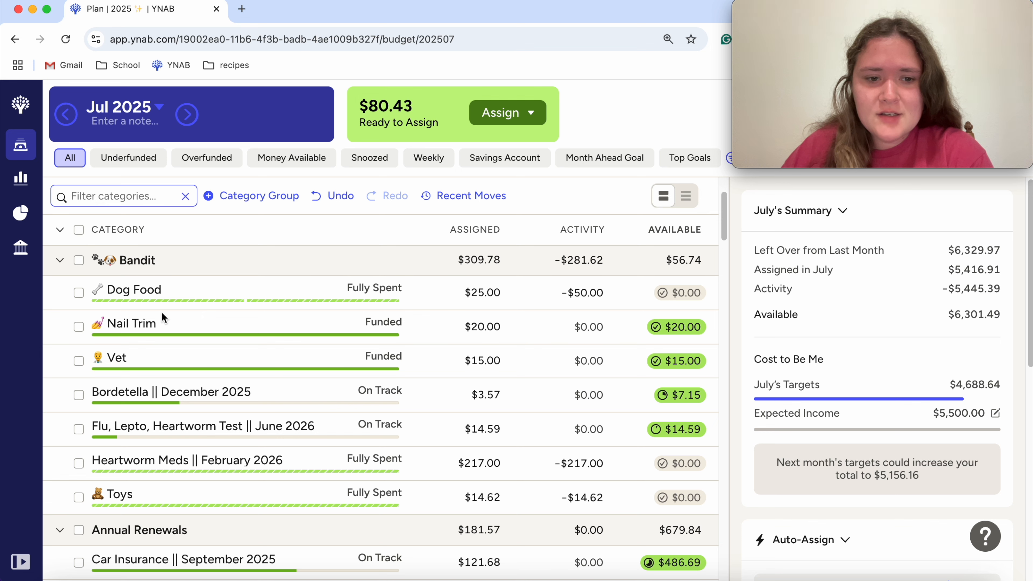
{"action": "left_click", "coordinate": [60, 260]}
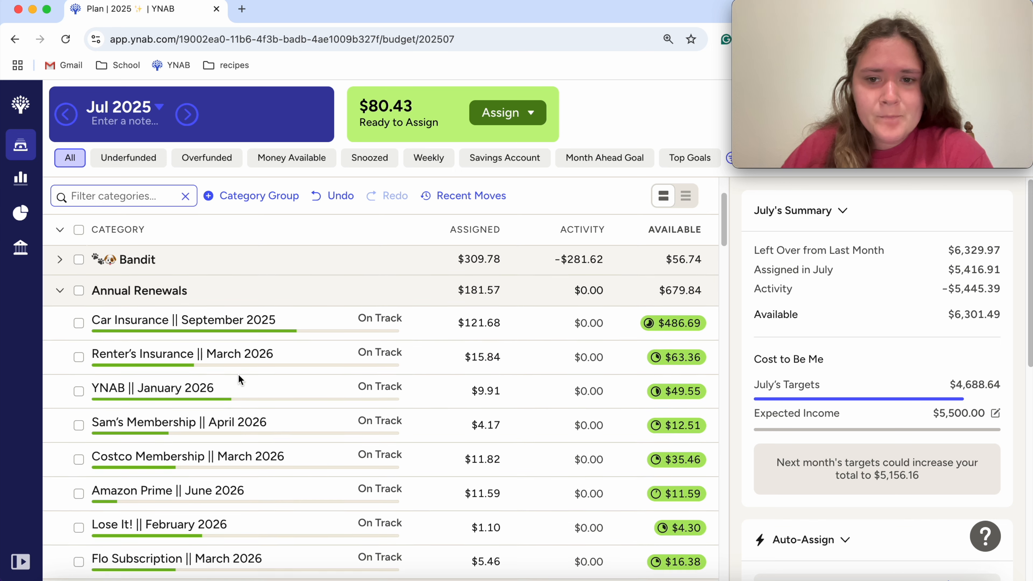
{"action": "scroll", "coordinate": [238, 374], "scroll_direction": "down", "scroll_amount": 5}
{"action": "scroll", "coordinate": [238, 374], "scroll_direction": "up", "scroll_amount": 5}
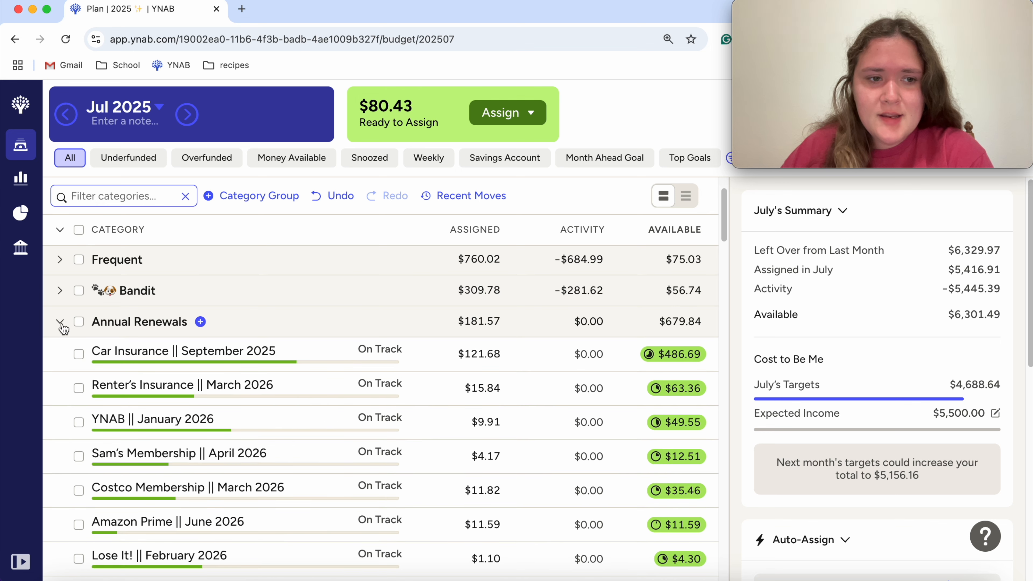
{"action": "left_click", "coordinate": [60, 321]}
Step: Check the targets of Repairs and Tires in Auto Maintenance and add 25 to the Repairs assigned amount, making it $75.00
{"action": "scroll", "coordinate": [325, 454], "scroll_direction": "down", "scroll_amount": 2}
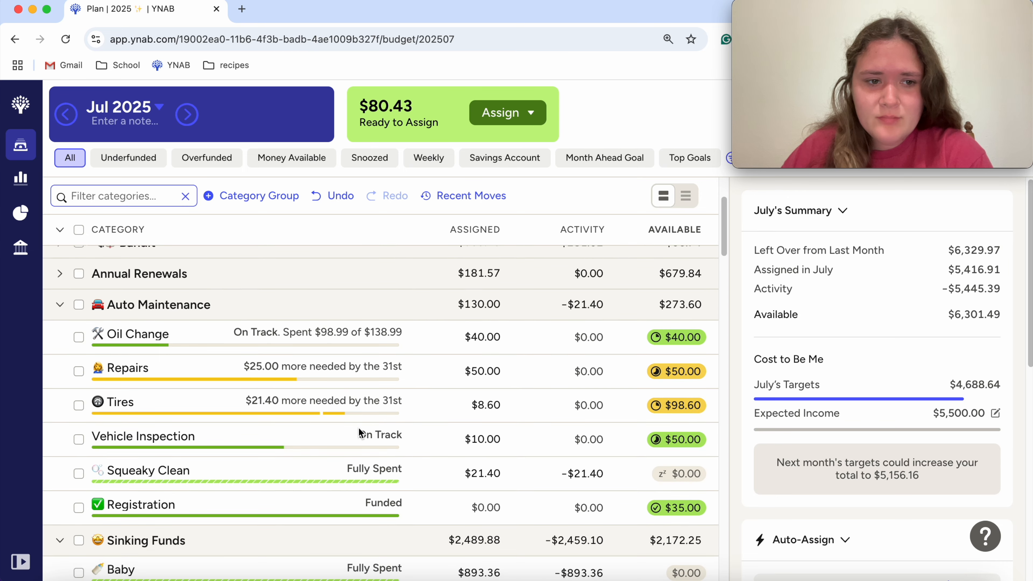
{"action": "scroll", "coordinate": [366, 433], "scroll_direction": "down", "scroll_amount": 1}
{"action": "scroll", "coordinate": [418, 458], "scroll_direction": "down", "scroll_amount": 1}
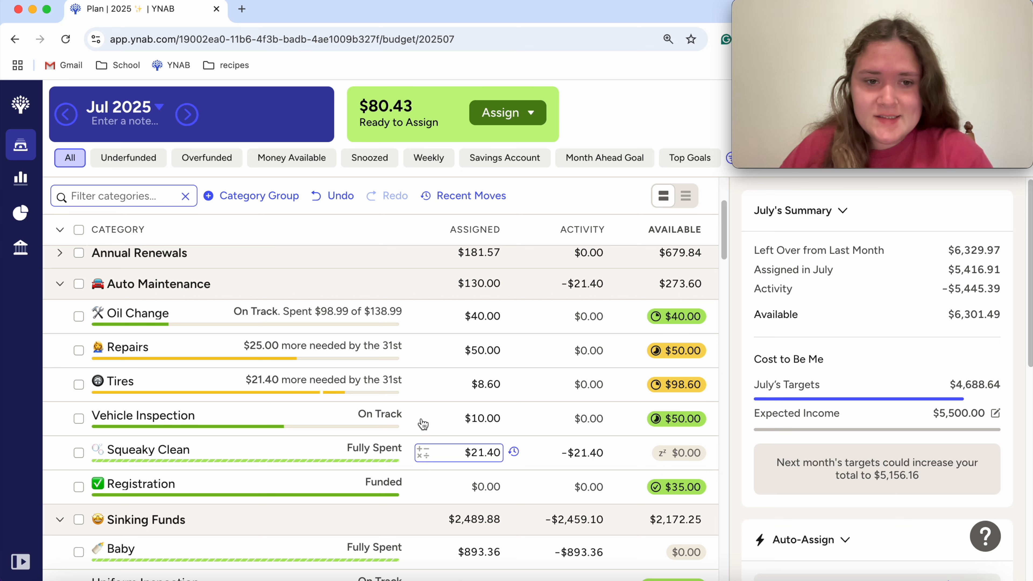
{"action": "left_click", "coordinate": [451, 354]}
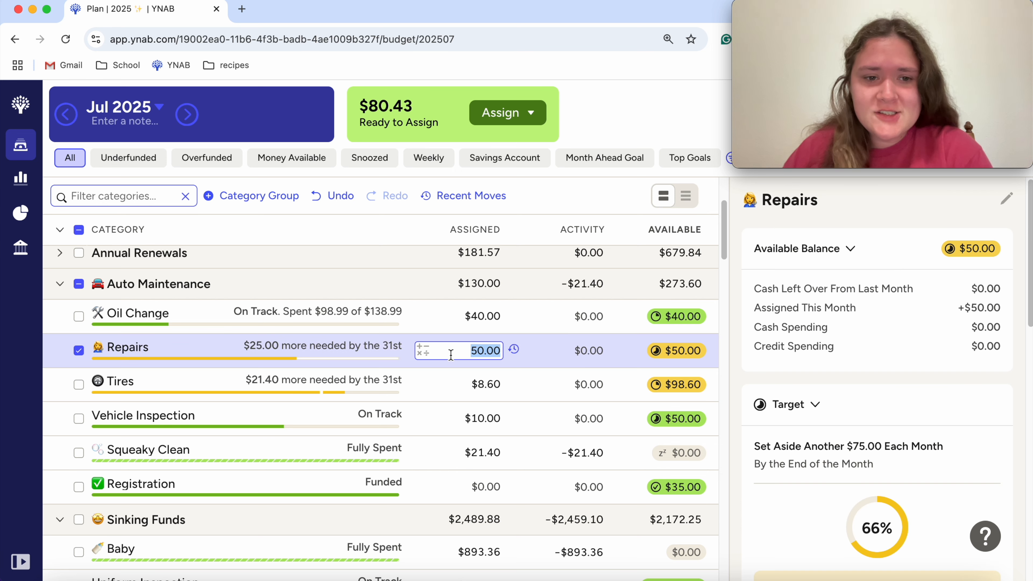
{"action": "left_click", "coordinate": [451, 385]}
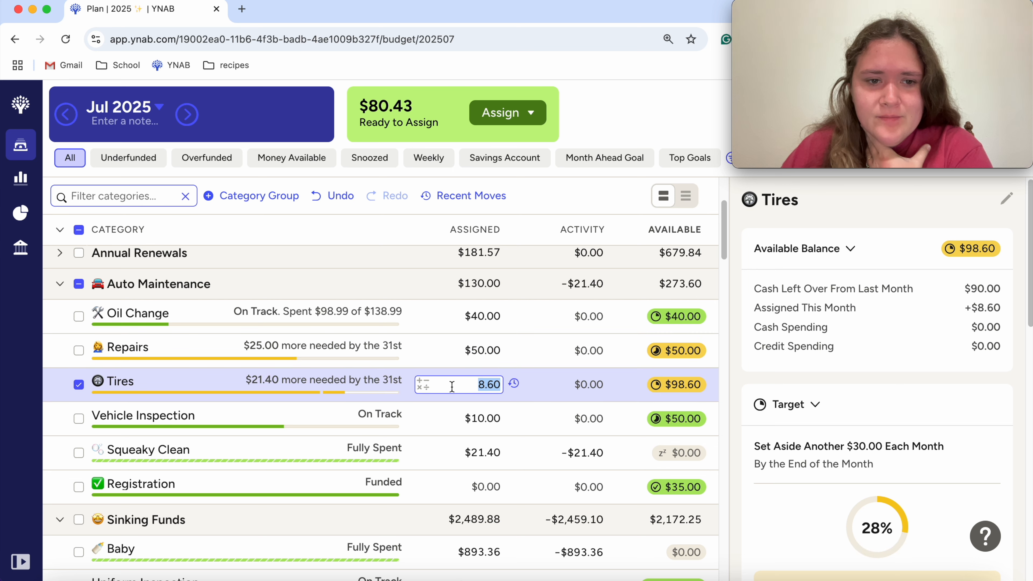
{"action": "left_click", "coordinate": [183, 359]}
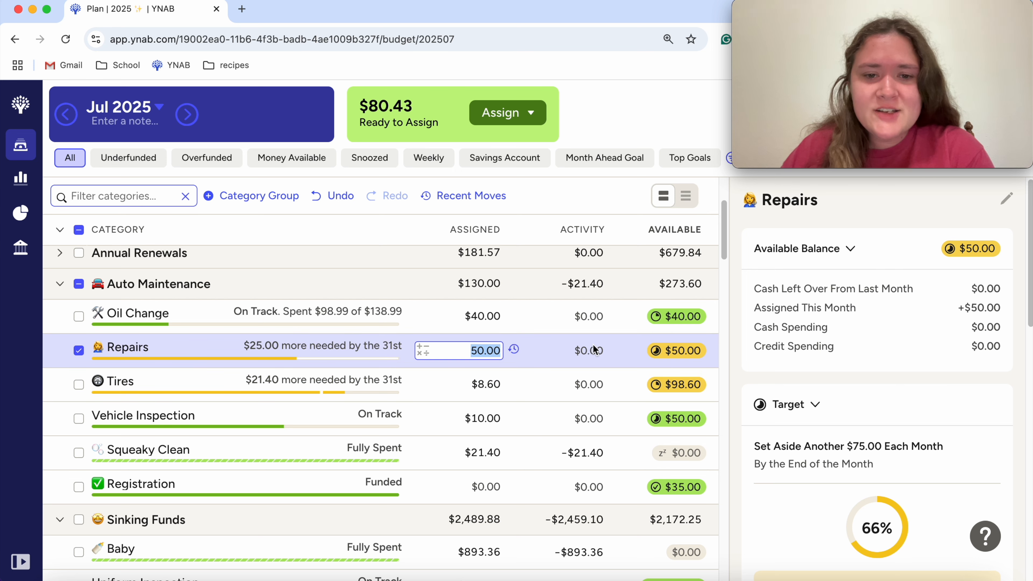
{"action": "scroll", "coordinate": [1006, 379], "scroll_direction": "down", "scroll_amount": 5}
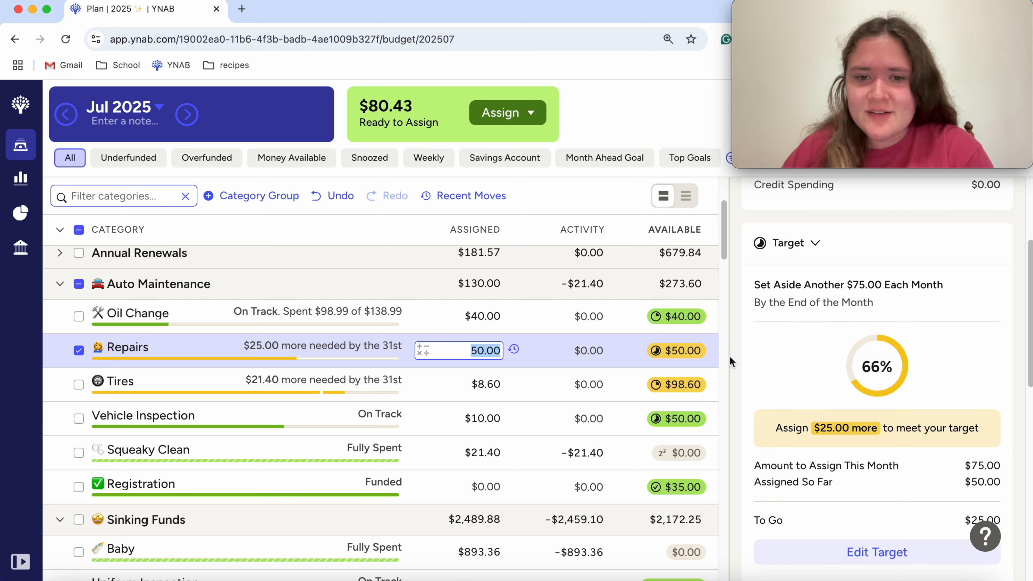
{"action": "left_click", "coordinate": [496, 351]}
{"action": "type", "text": "+"}
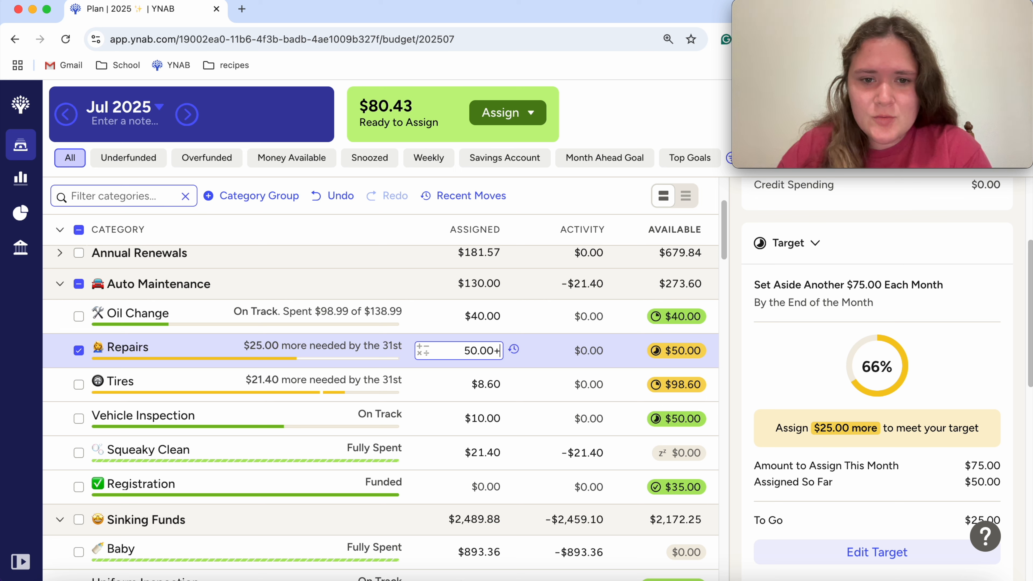
{"action": "type", "text": "25"}
{"action": "key", "text": "Return"}
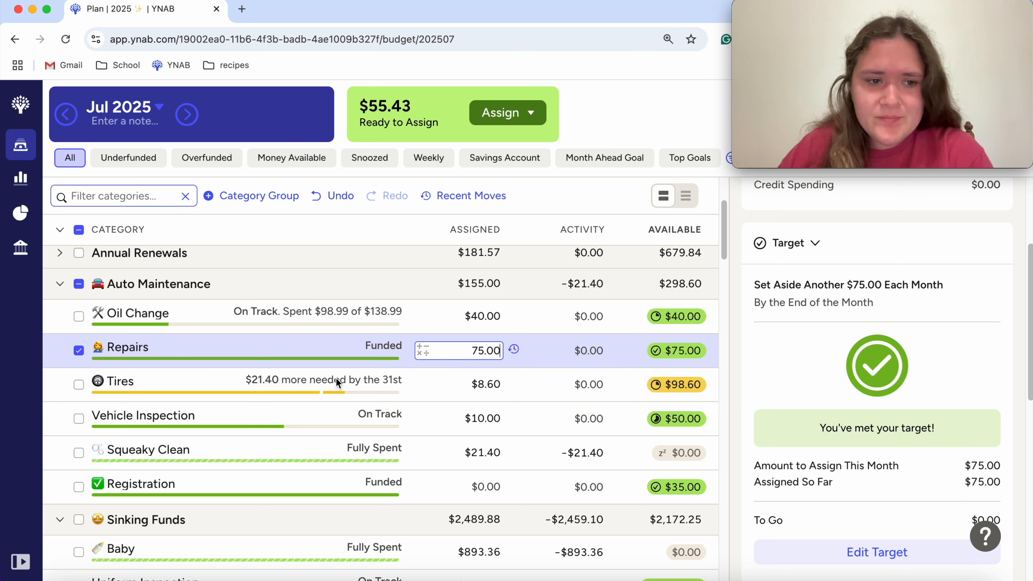
Step: Add 21.40 to the Tires assigned amount in Auto Maintenance, making it $30.00, and deselect the category
{"action": "left_click", "coordinate": [443, 386]}
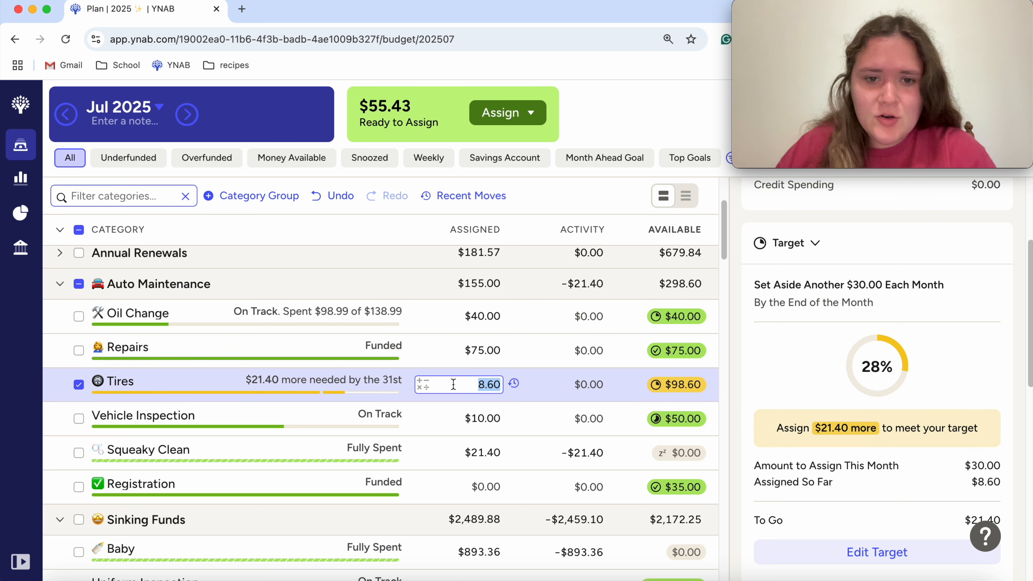
{"action": "key", "text": "Right"}
{"action": "type", "text": "+21.40"}
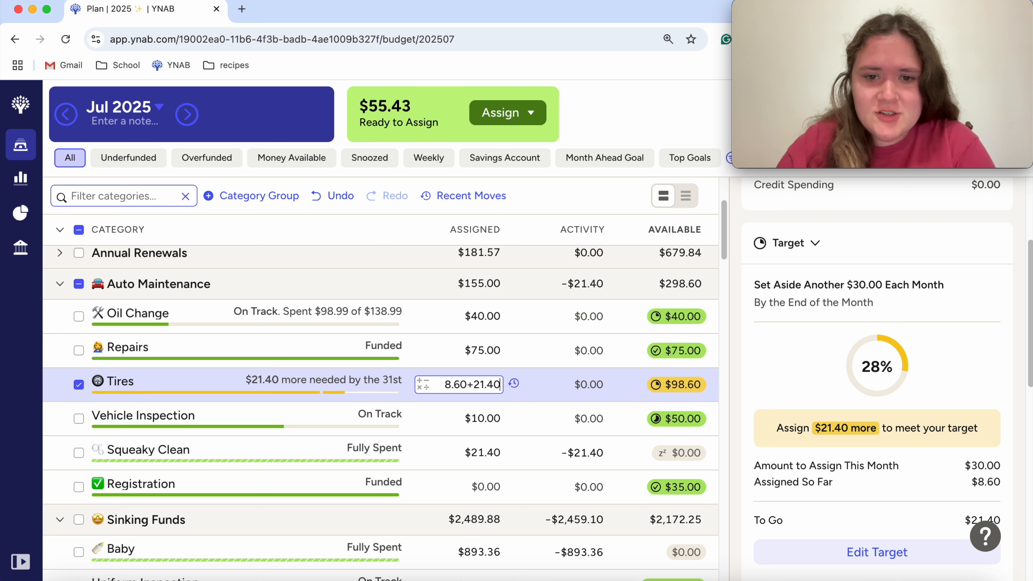
{"action": "key", "text": "Return"}
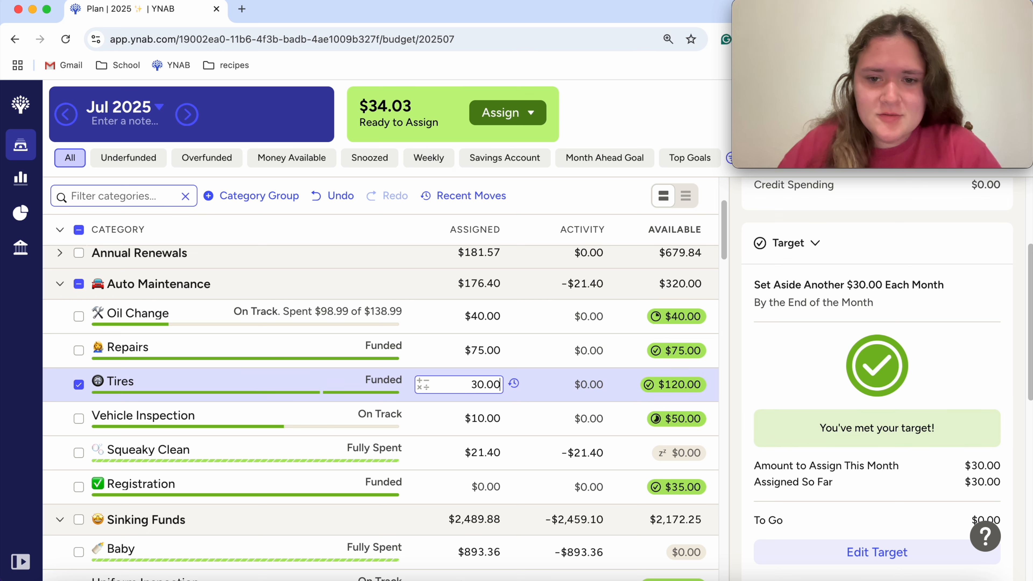
{"action": "left_click", "coordinate": [79, 384]}
Step: Collapse the Auto Maintenance and Baby groups and the two personal spending groups in the category list
{"action": "left_click", "coordinate": [58, 285]}
{"action": "scroll", "coordinate": [274, 450], "scroll_direction": "down", "scroll_amount": 5}
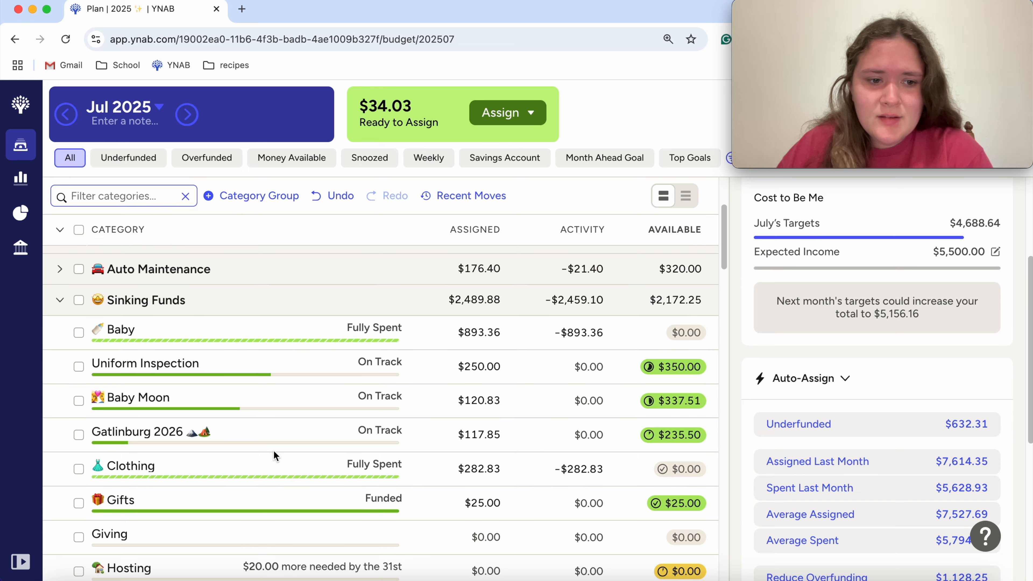
{"action": "scroll", "coordinate": [274, 449], "scroll_direction": "down", "scroll_amount": 9}
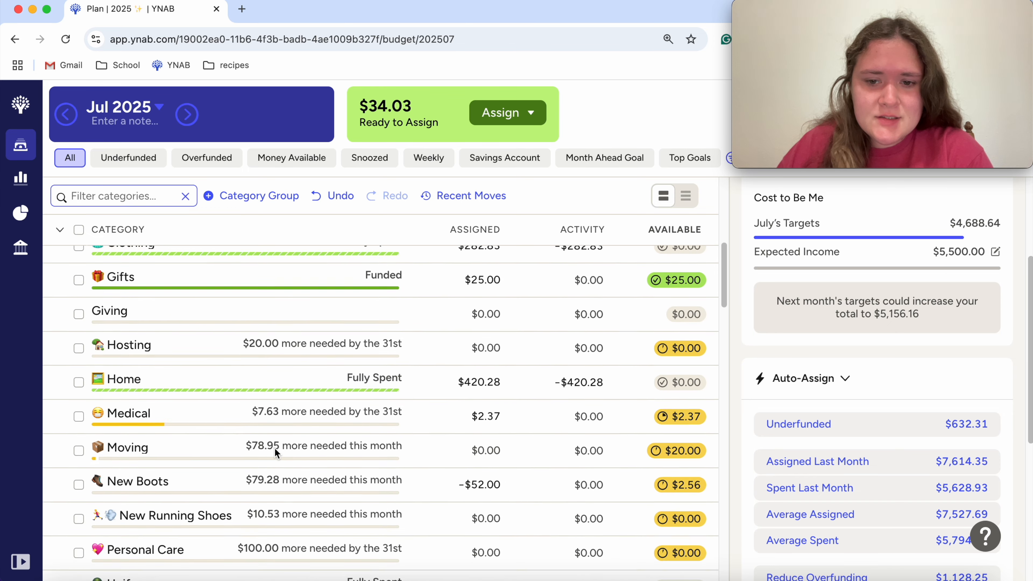
{"action": "scroll", "coordinate": [275, 445], "scroll_direction": "down", "scroll_amount": 9}
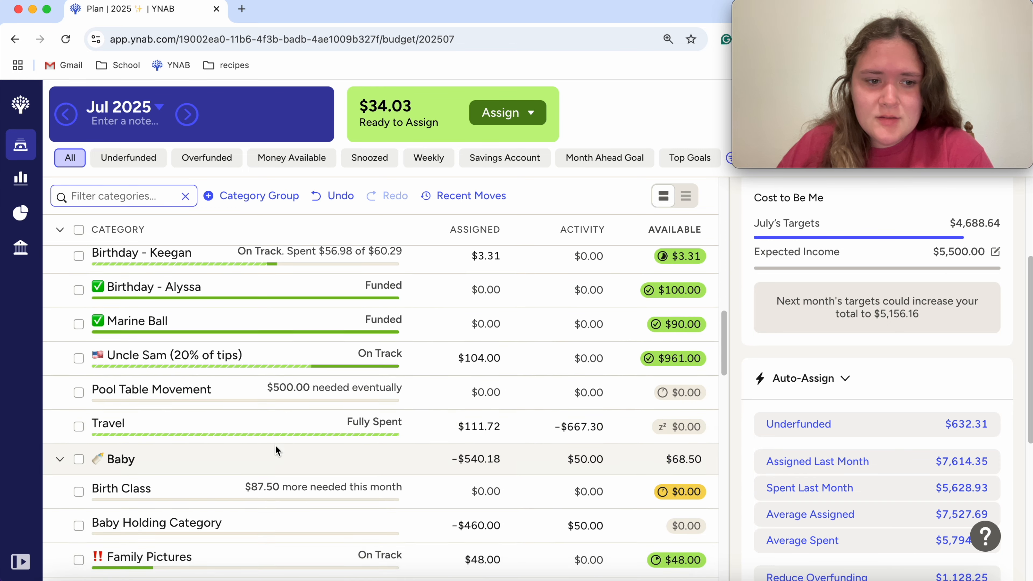
{"action": "scroll", "coordinate": [417, 429], "scroll_direction": "down", "scroll_amount": 6}
{"action": "scroll", "coordinate": [387, 413], "scroll_direction": "up", "scroll_amount": 9}
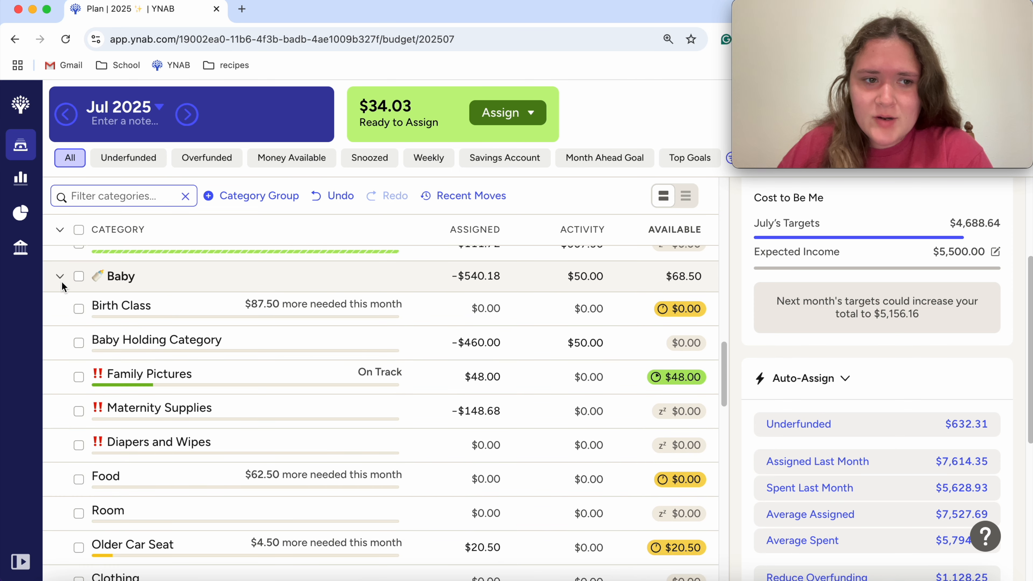
{"action": "left_click", "coordinate": [56, 275]}
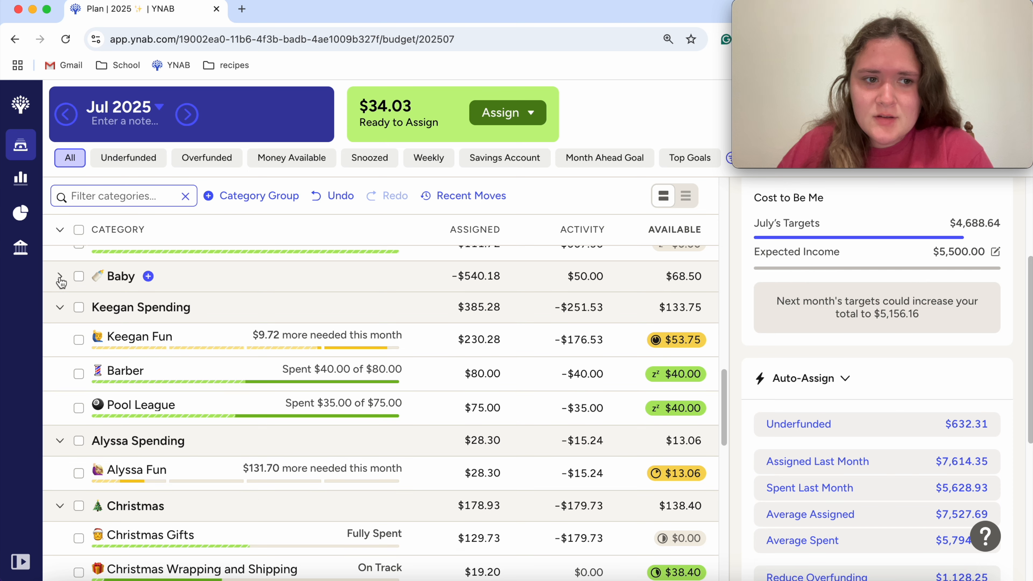
{"action": "left_click", "coordinate": [60, 301]}
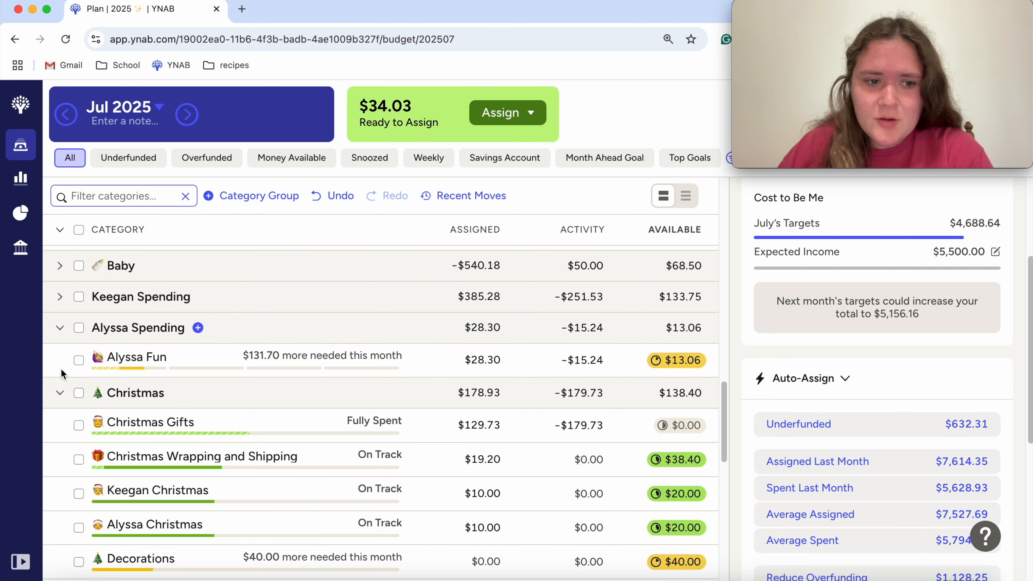
{"action": "left_click", "coordinate": [62, 330]}
Step: Snooze the Decorations target in the Christmas group for this month and collapse the group
{"action": "scroll", "coordinate": [315, 466], "scroll_direction": "down", "scroll_amount": 3}
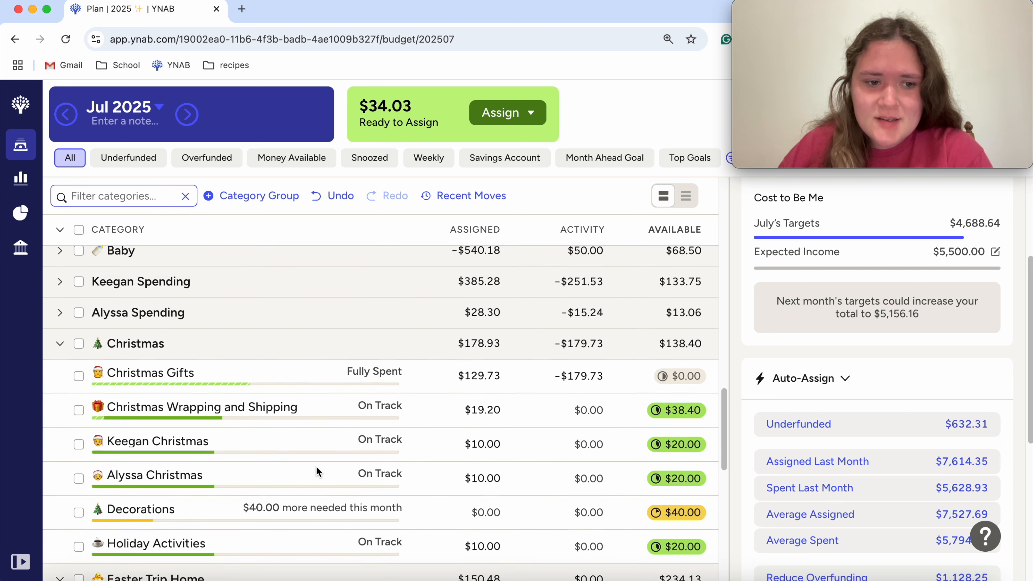
{"action": "scroll", "coordinate": [523, 397], "scroll_direction": "down", "scroll_amount": 1}
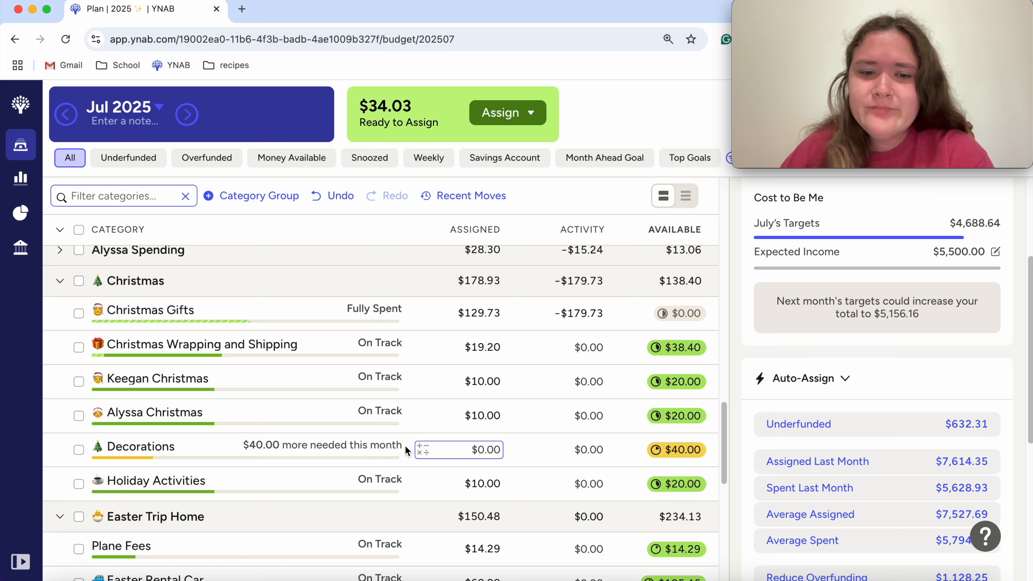
{"action": "left_click", "coordinate": [78, 449]}
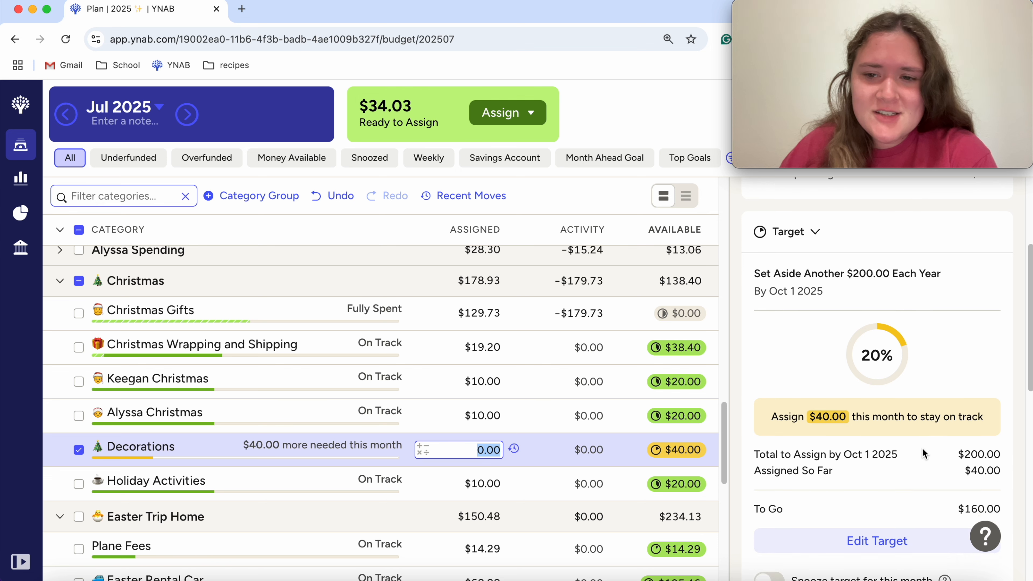
{"action": "scroll", "coordinate": [874, 448], "scroll_direction": "down", "scroll_amount": 5}
{"action": "left_click", "coordinate": [59, 281]}
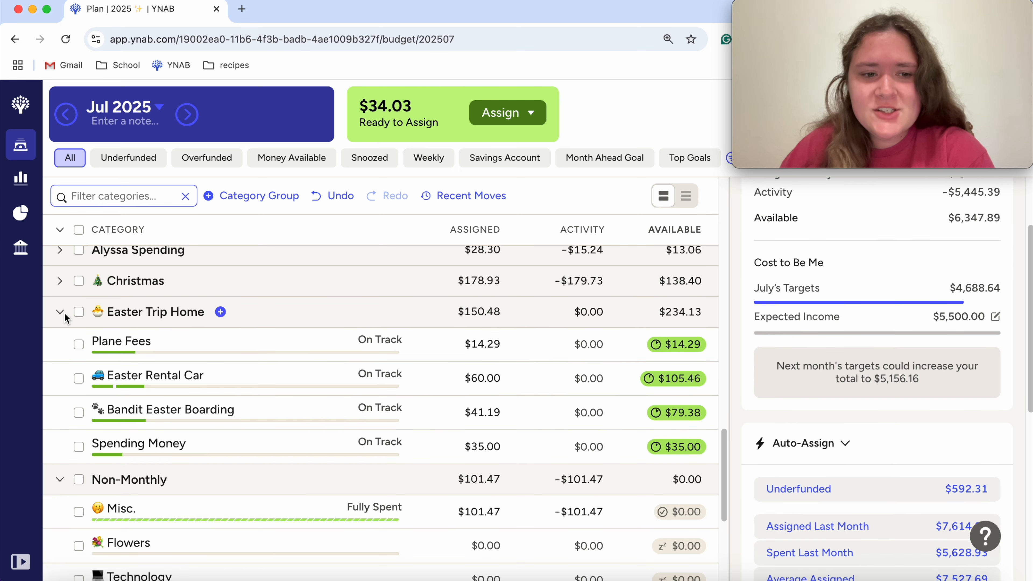
Step: Collapse the Easter Trip Home, Non-Monthly, Wish Farm and Wish List groups in the category list
{"action": "left_click", "coordinate": [62, 312]}
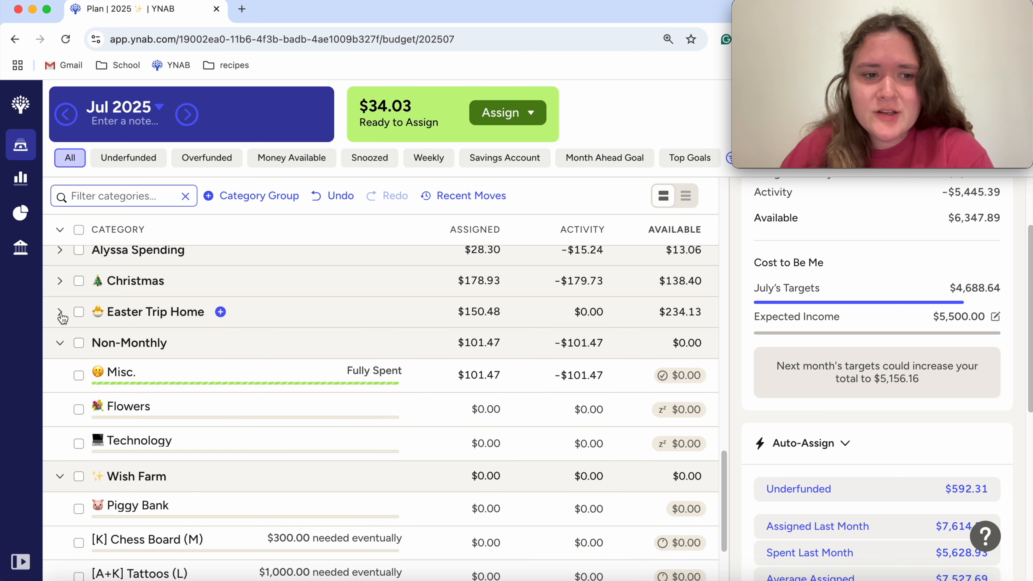
{"action": "left_click", "coordinate": [60, 343]}
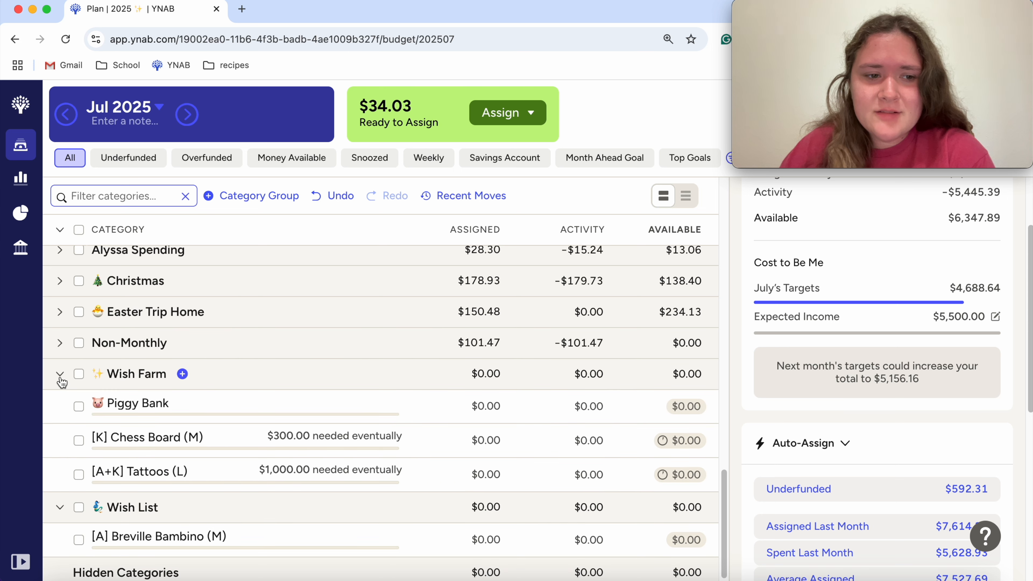
{"action": "left_click", "coordinate": [60, 376]}
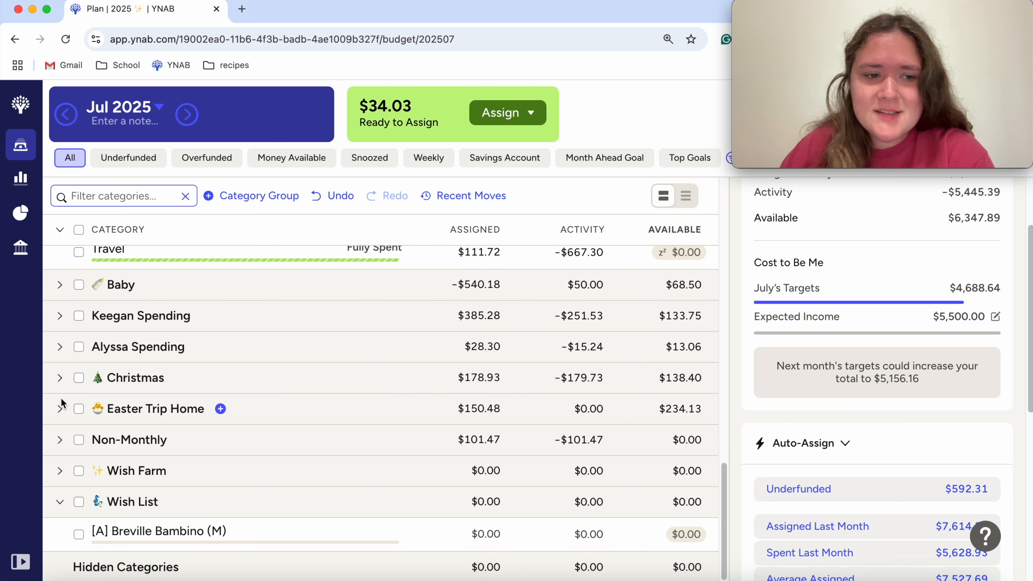
{"action": "left_click", "coordinate": [60, 505]}
Step: Look through the Sinking Funds categories for targets that still need money this month
{"action": "scroll", "coordinate": [117, 410], "scroll_direction": "up", "scroll_amount": 5}
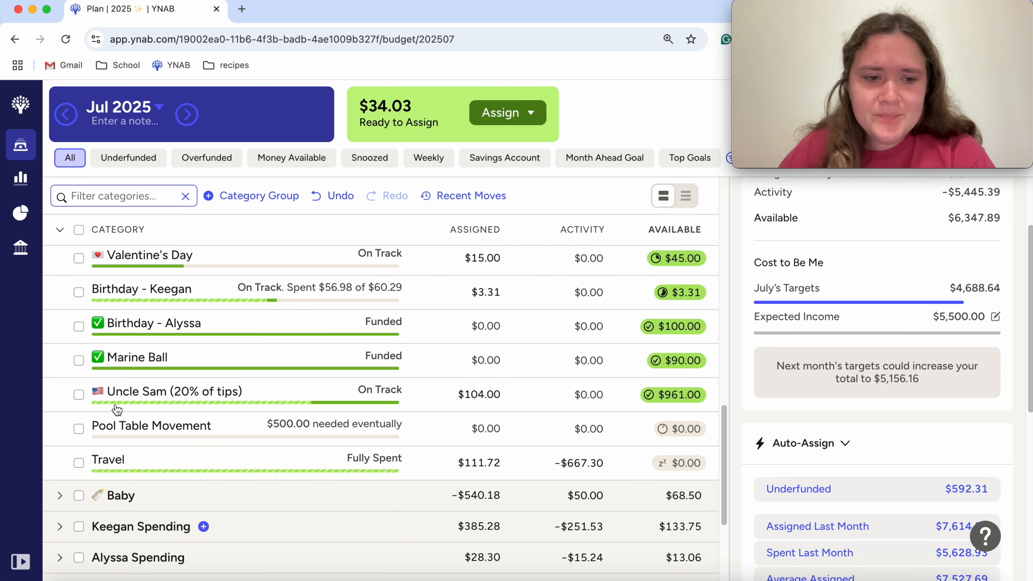
{"action": "scroll", "coordinate": [116, 409], "scroll_direction": "up", "scroll_amount": 5}
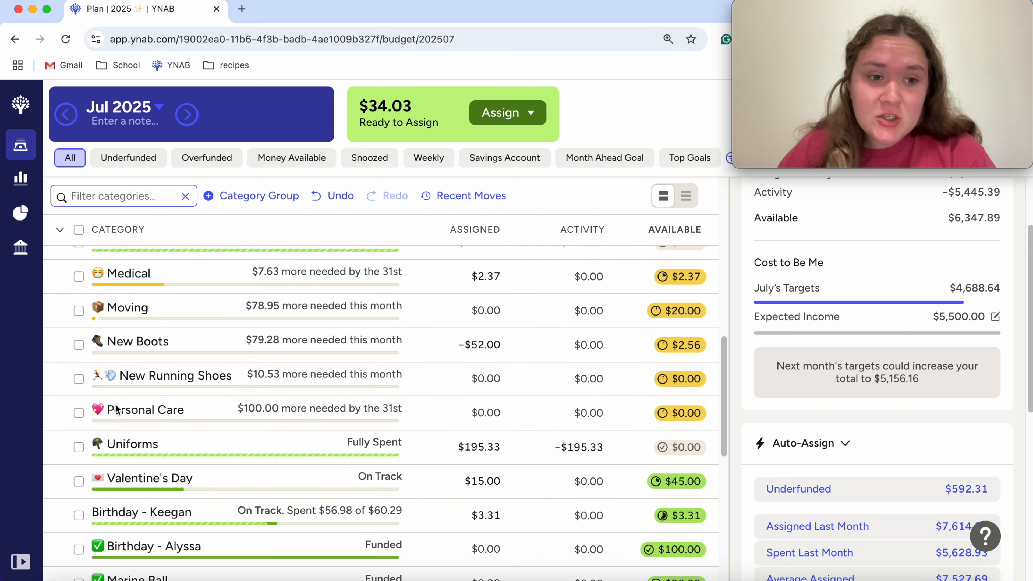
{"action": "scroll", "coordinate": [115, 408], "scroll_direction": "up", "scroll_amount": 10}
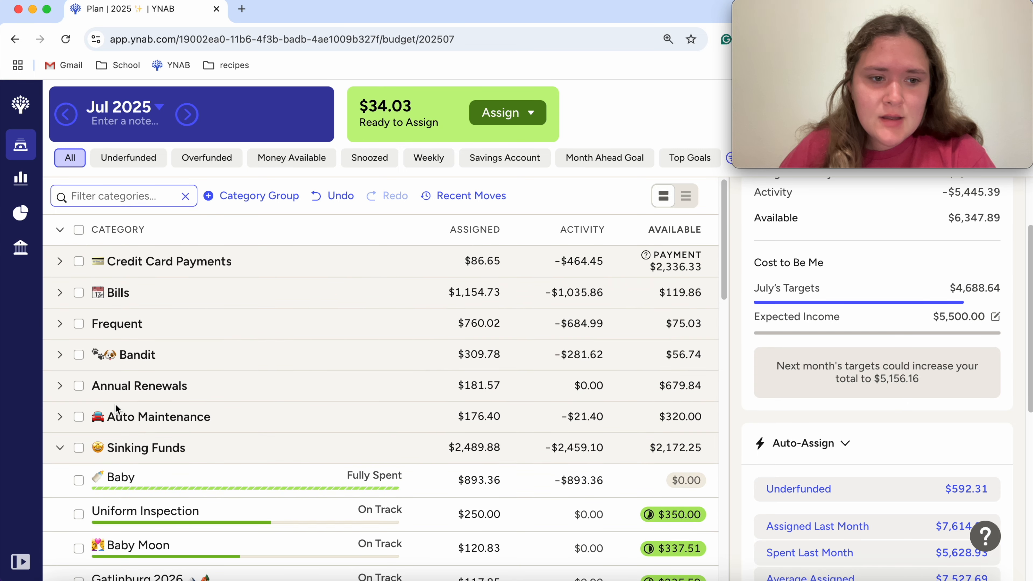
{"action": "scroll", "coordinate": [122, 326], "scroll_direction": "down", "scroll_amount": 2}
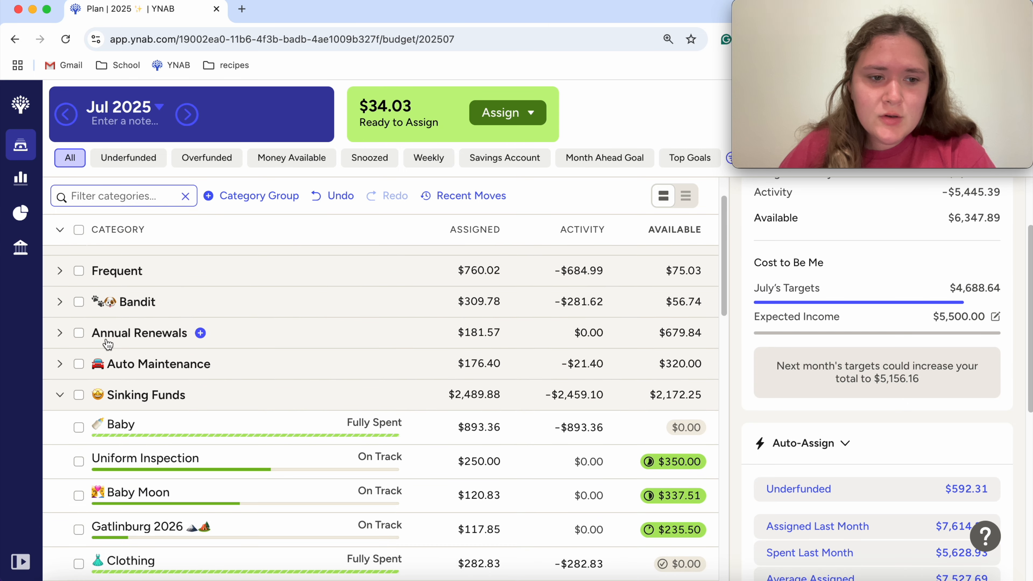
{"action": "scroll", "coordinate": [108, 344], "scroll_direction": "down", "scroll_amount": 4}
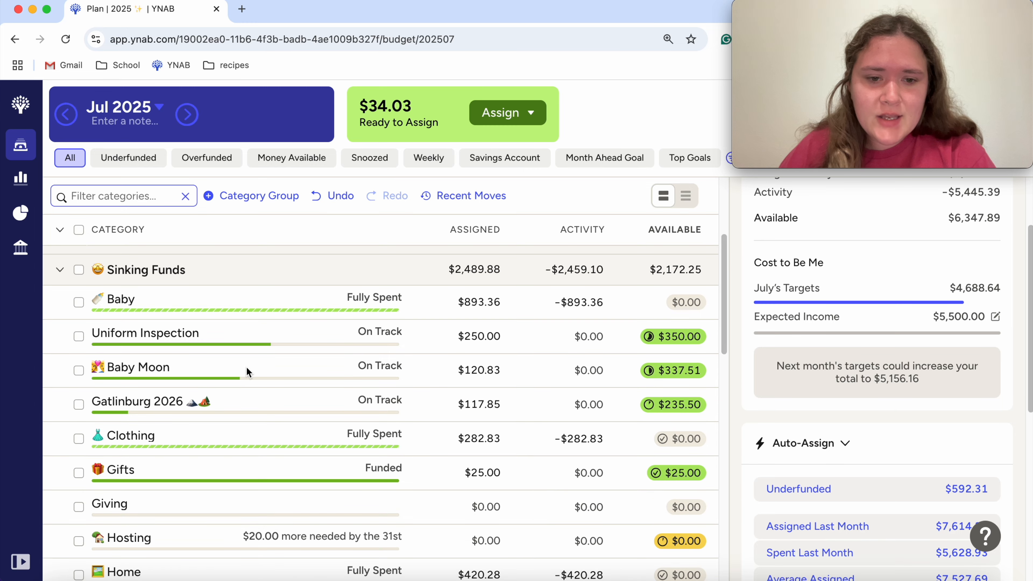
{"action": "scroll", "coordinate": [247, 368], "scroll_direction": "down", "scroll_amount": 6}
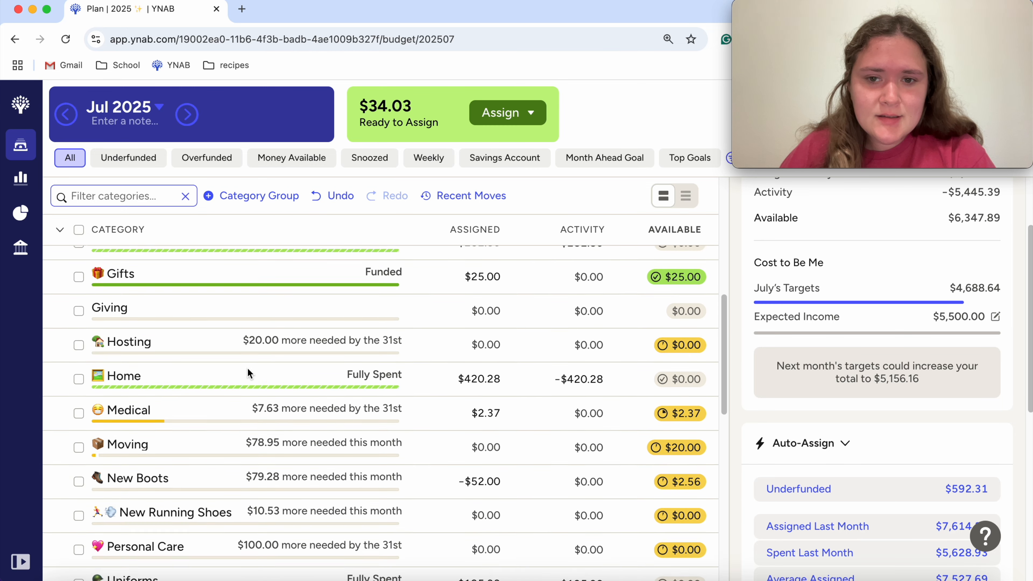
{"action": "scroll", "coordinate": [247, 367], "scroll_direction": "down", "scroll_amount": 1}
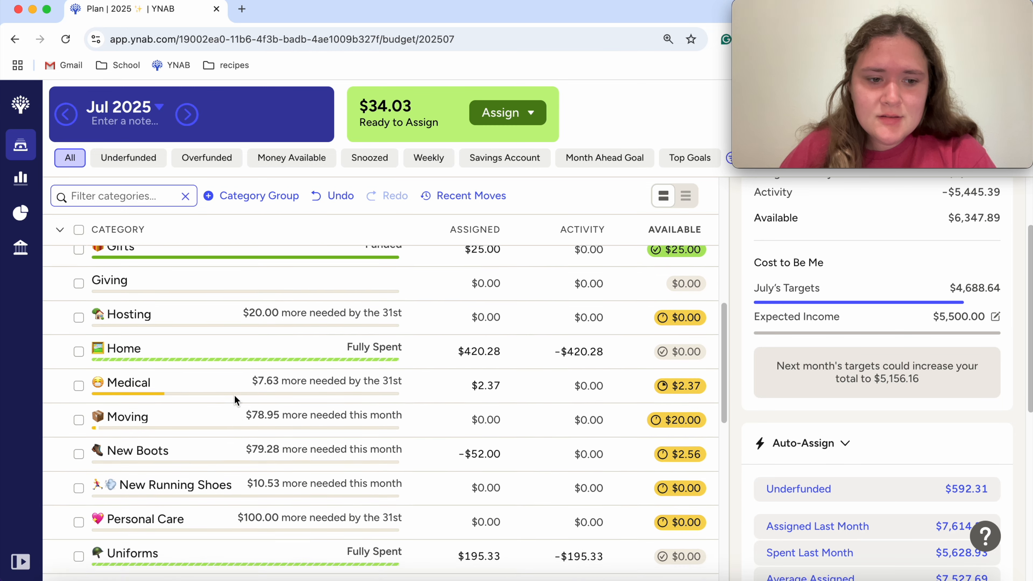
{"action": "scroll", "coordinate": [235, 399], "scroll_direction": "down", "scroll_amount": 3}
{"action": "scroll", "coordinate": [234, 398], "scroll_direction": "down", "scroll_amount": 2}
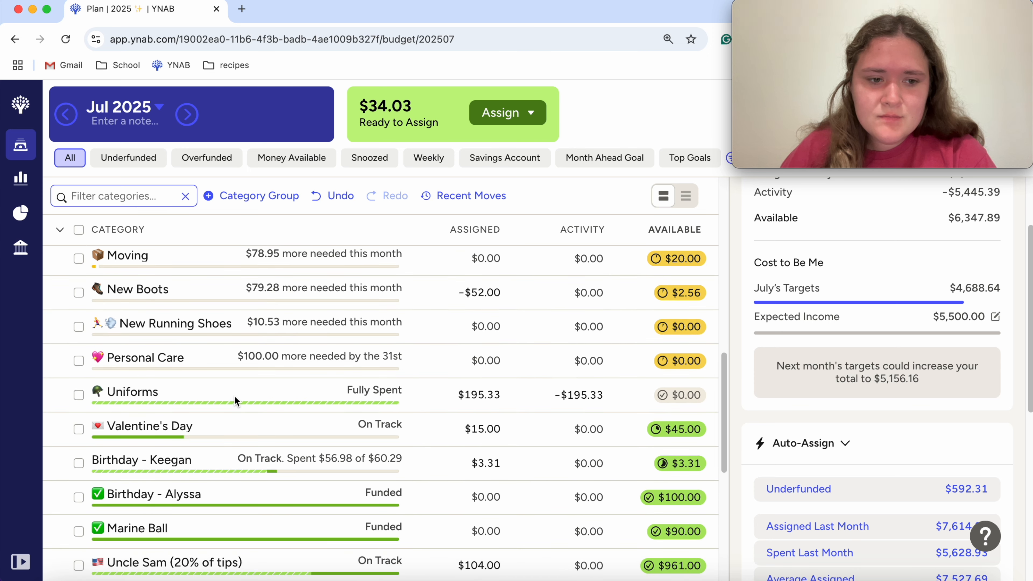
{"action": "scroll", "coordinate": [235, 401], "scroll_direction": "down", "scroll_amount": 4}
{"action": "scroll", "coordinate": [235, 401], "scroll_direction": "up", "scroll_amount": 2}
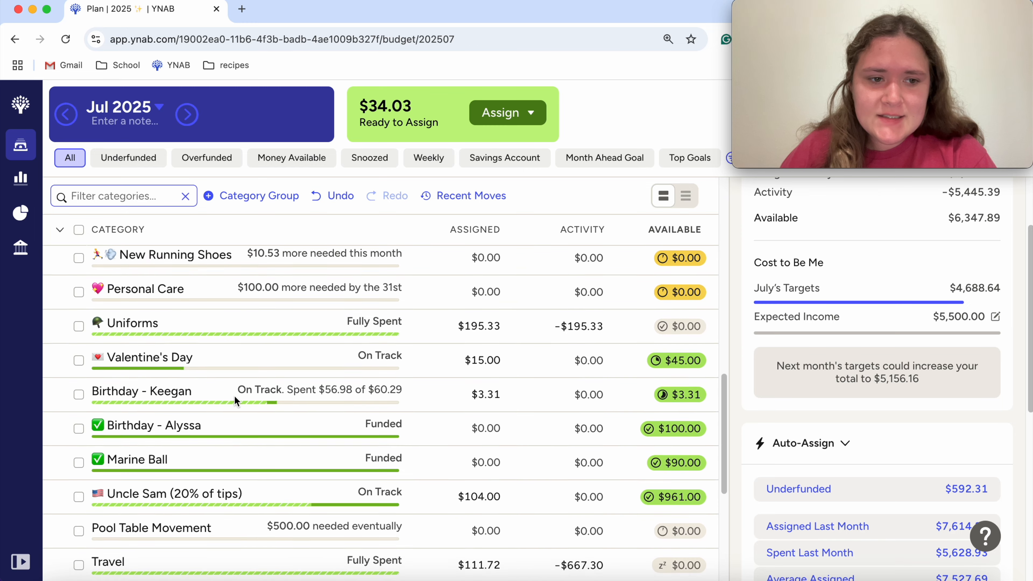
{"action": "scroll", "coordinate": [235, 396], "scroll_direction": "up", "scroll_amount": 4}
{"action": "scroll", "coordinate": [234, 394], "scroll_direction": "up", "scroll_amount": 1}
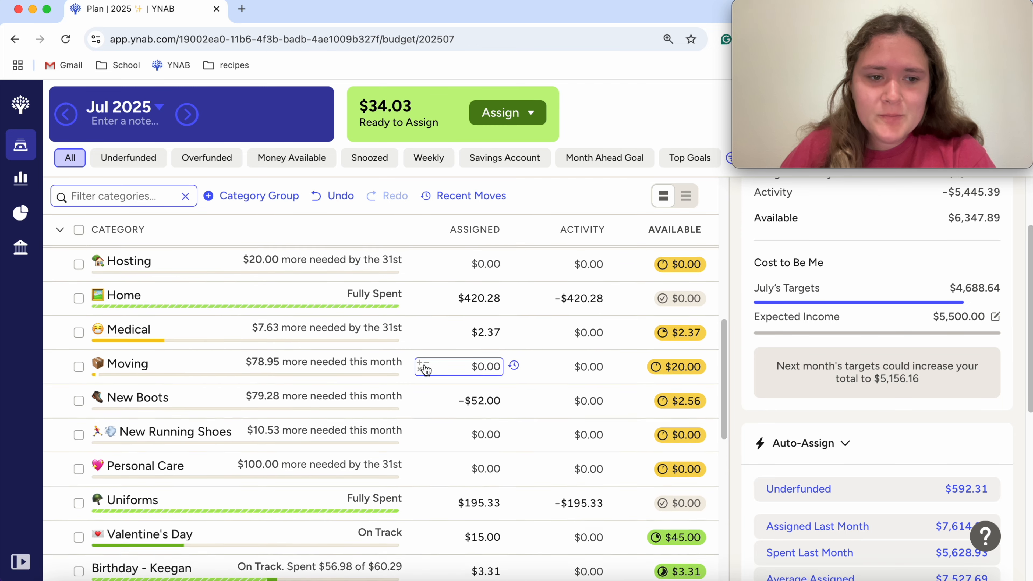
Step: Auto-assign the underfunded $7.63 to Medical in Sinking Funds and deselect the category
{"action": "left_click", "coordinate": [78, 333]}
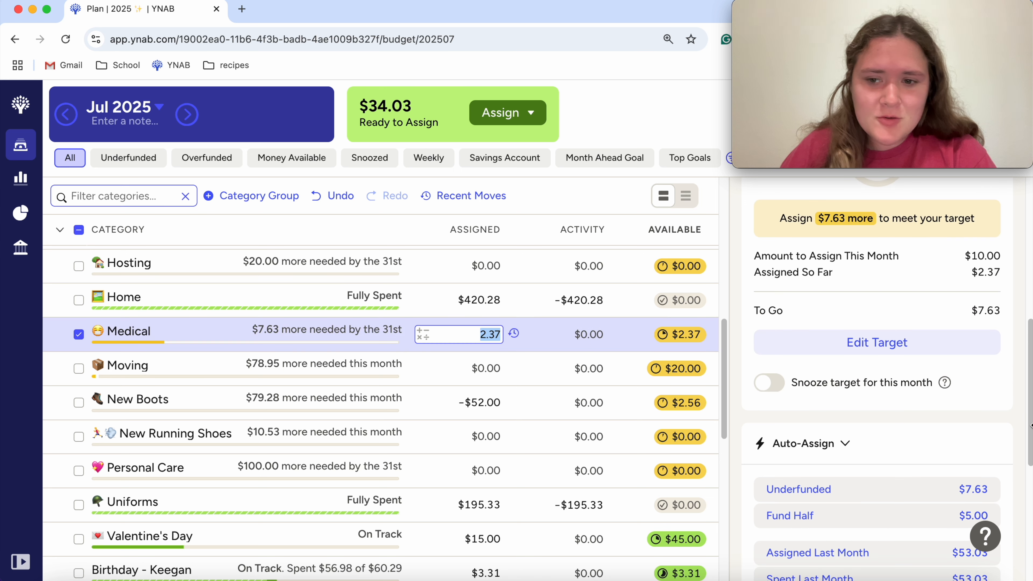
{"action": "left_click", "coordinate": [911, 488]}
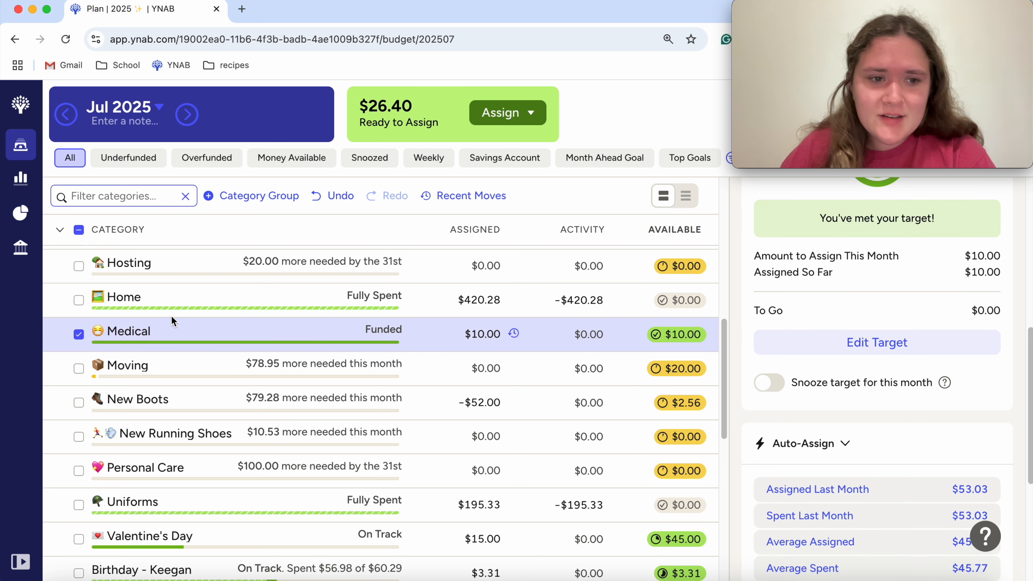
{"action": "left_click", "coordinate": [77, 335]}
Step: Snooze the Hosting target in Sinking Funds for this month and deselect the category
{"action": "scroll", "coordinate": [248, 374], "scroll_direction": "up", "scroll_amount": 5}
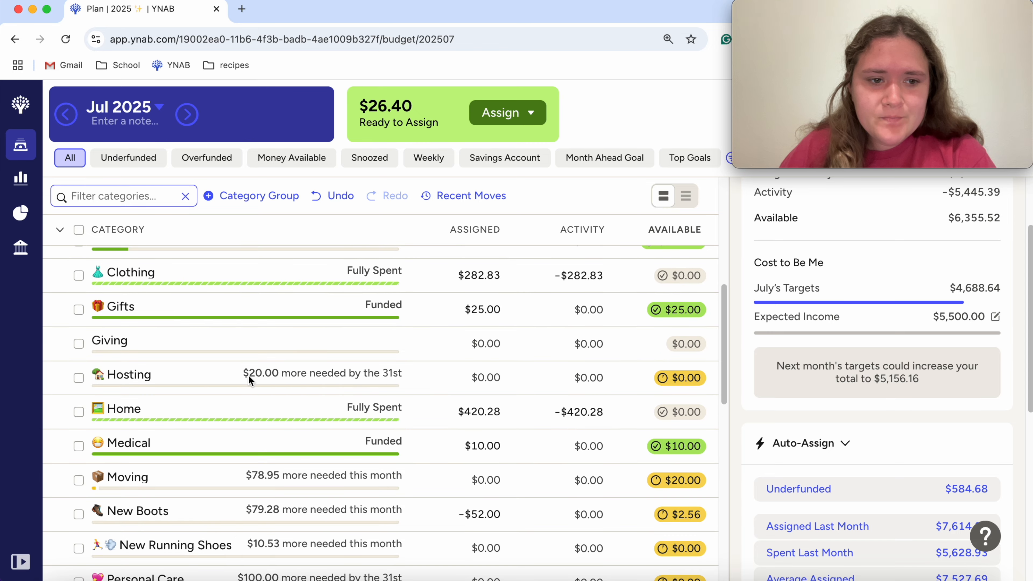
{"action": "scroll", "coordinate": [185, 459], "scroll_direction": "up", "scroll_amount": 5}
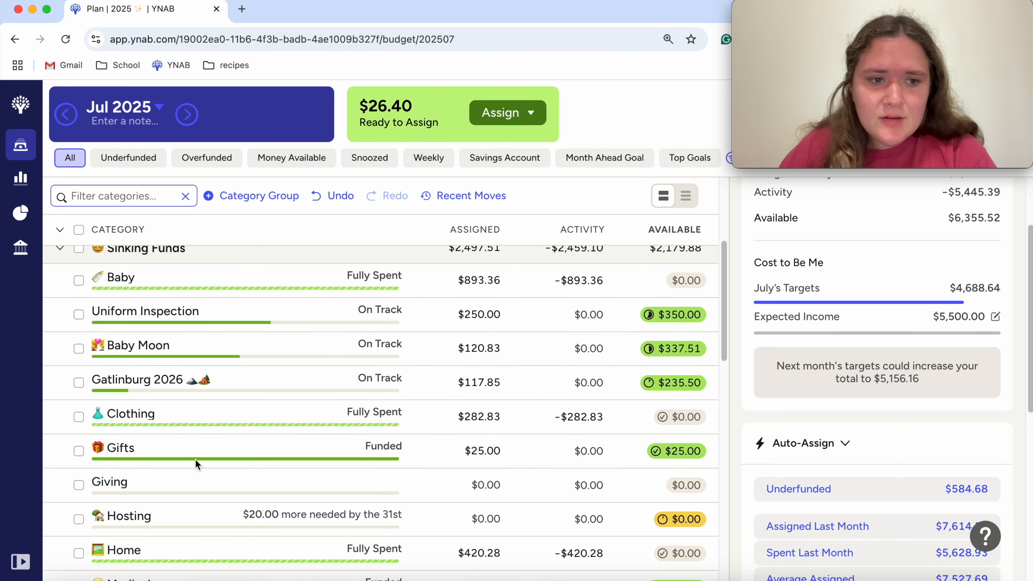
{"action": "scroll", "coordinate": [194, 459], "scroll_direction": "down", "scroll_amount": 7}
{"action": "left_click", "coordinate": [174, 354]}
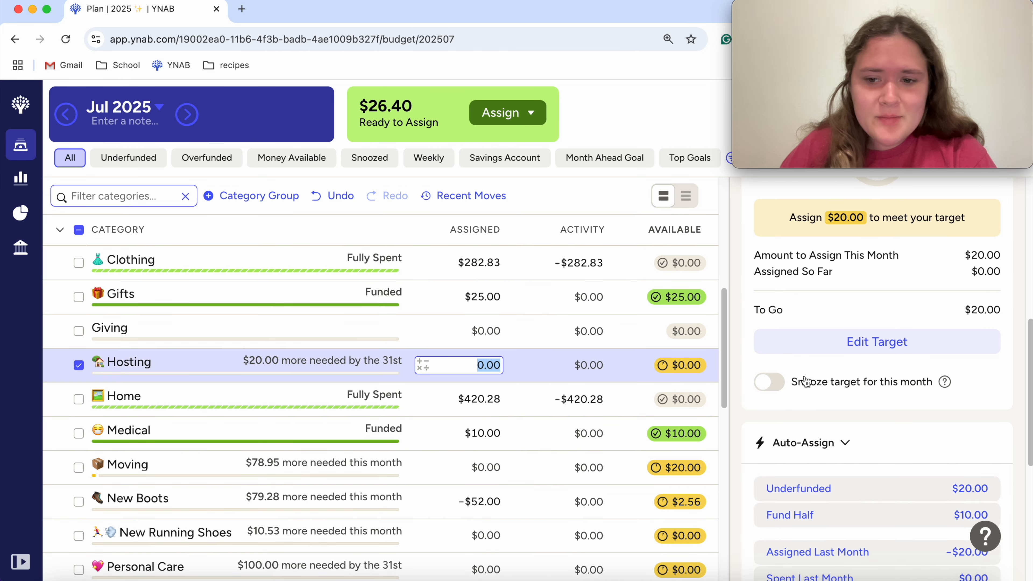
{"action": "left_click", "coordinate": [768, 303]}
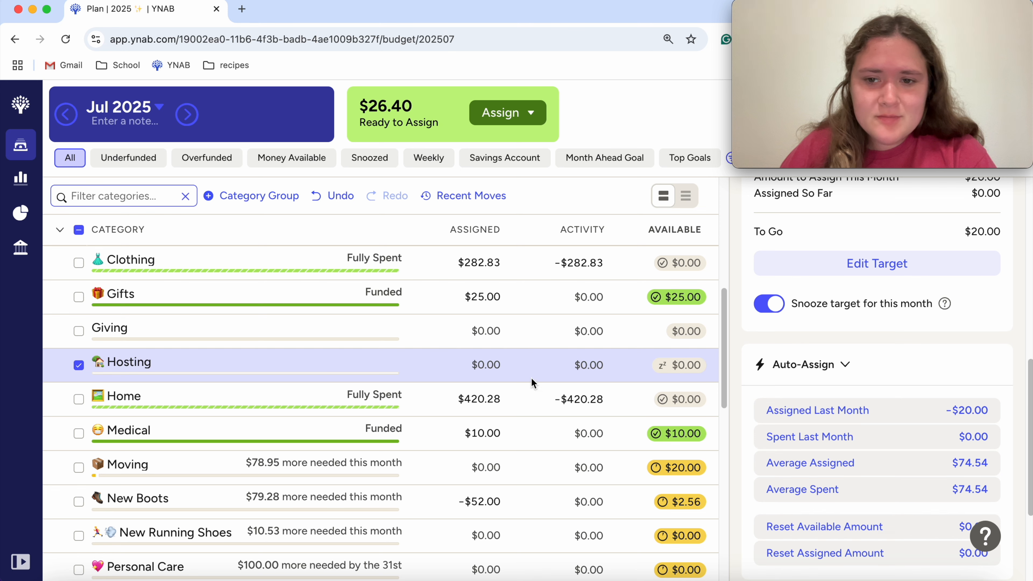
{"action": "left_click", "coordinate": [80, 364]}
Step: Add the remaining $26.40 to the amount assigned to New Boots in Sinking Funds and deselect the category
{"action": "scroll", "coordinate": [224, 362], "scroll_direction": "down", "scroll_amount": 4}
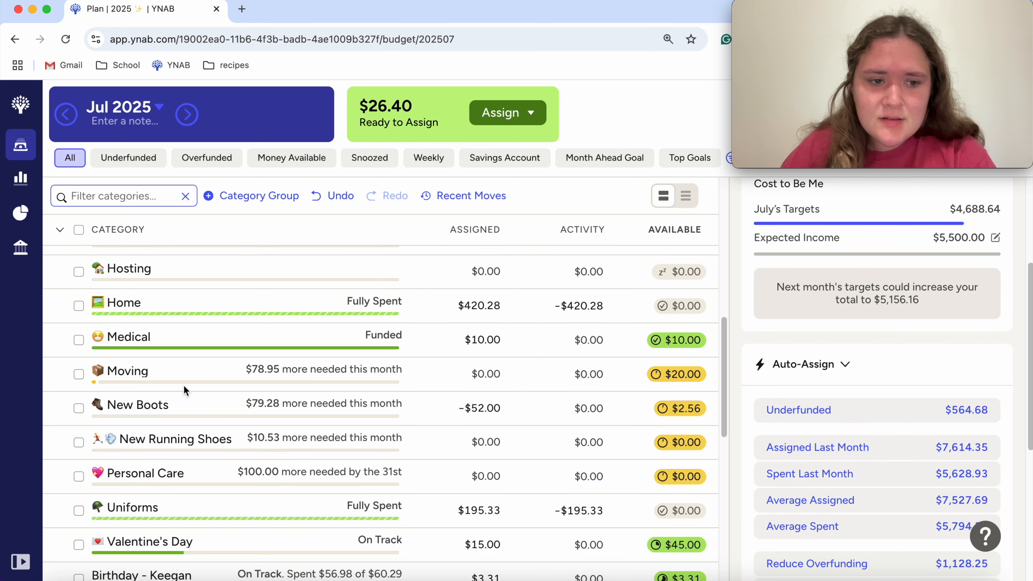
{"action": "scroll", "coordinate": [199, 395], "scroll_direction": "down", "scroll_amount": 4}
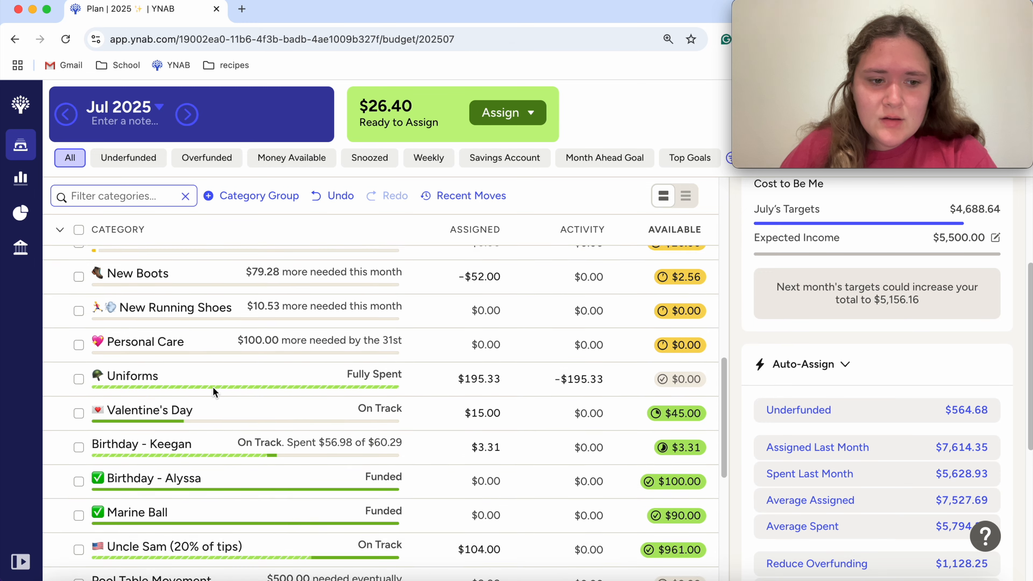
{"action": "scroll", "coordinate": [212, 389], "scroll_direction": "up", "scroll_amount": 7}
{"action": "scroll", "coordinate": [197, 389], "scroll_direction": "up", "scroll_amount": 1}
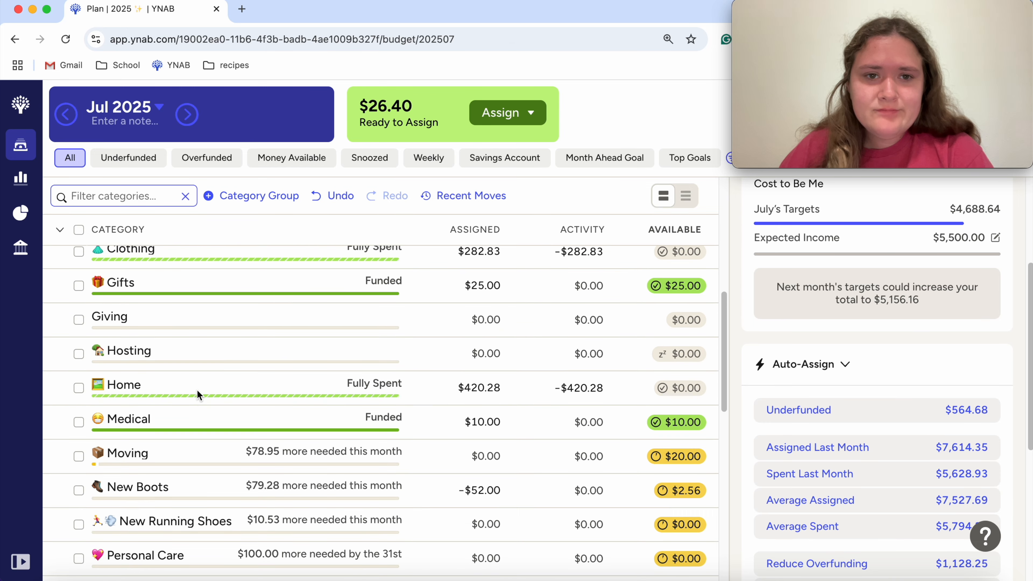
{"action": "scroll", "coordinate": [197, 389], "scroll_direction": "down", "scroll_amount": 2}
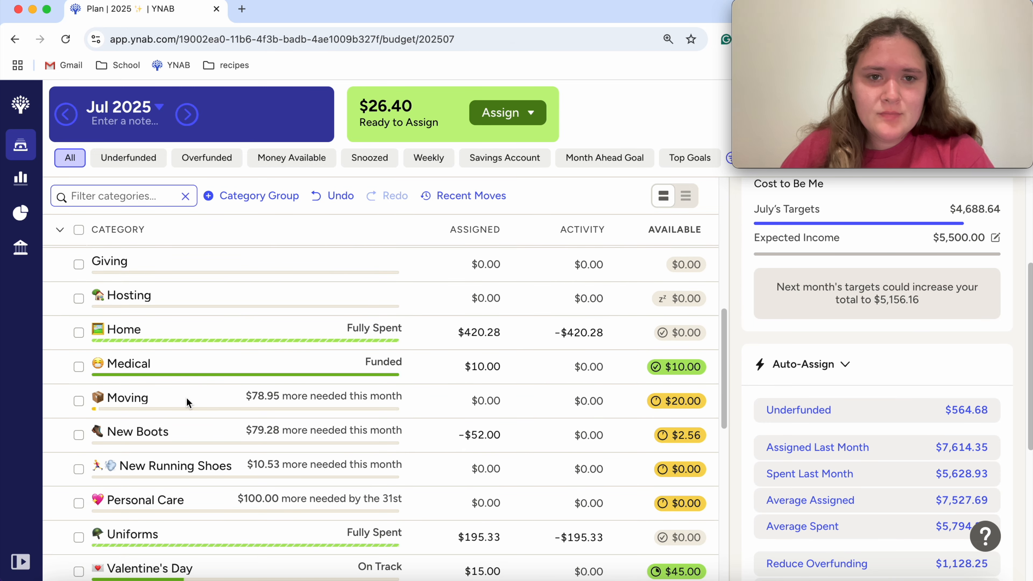
{"action": "left_click", "coordinate": [190, 426]}
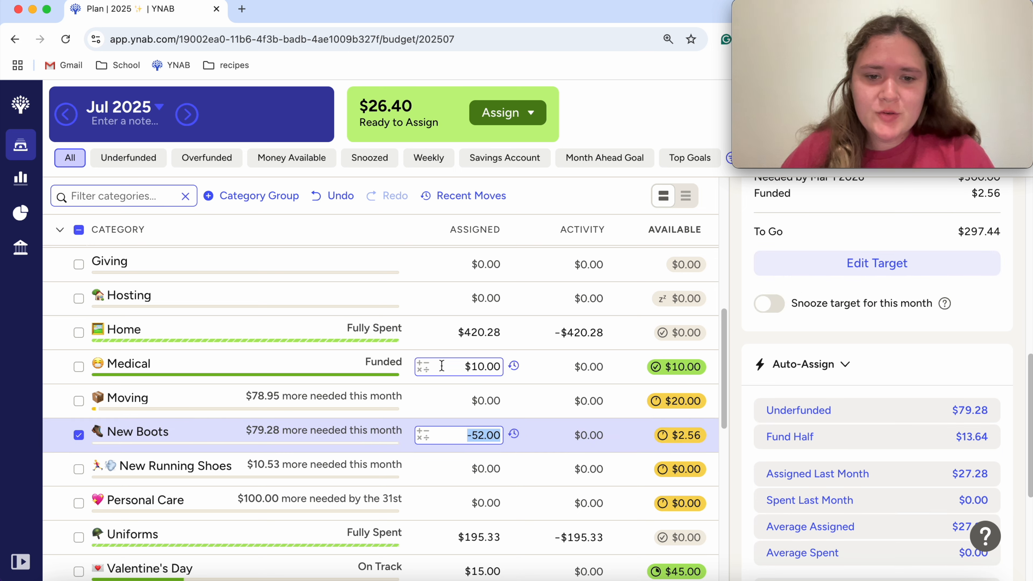
{"action": "type", "text": "+"}
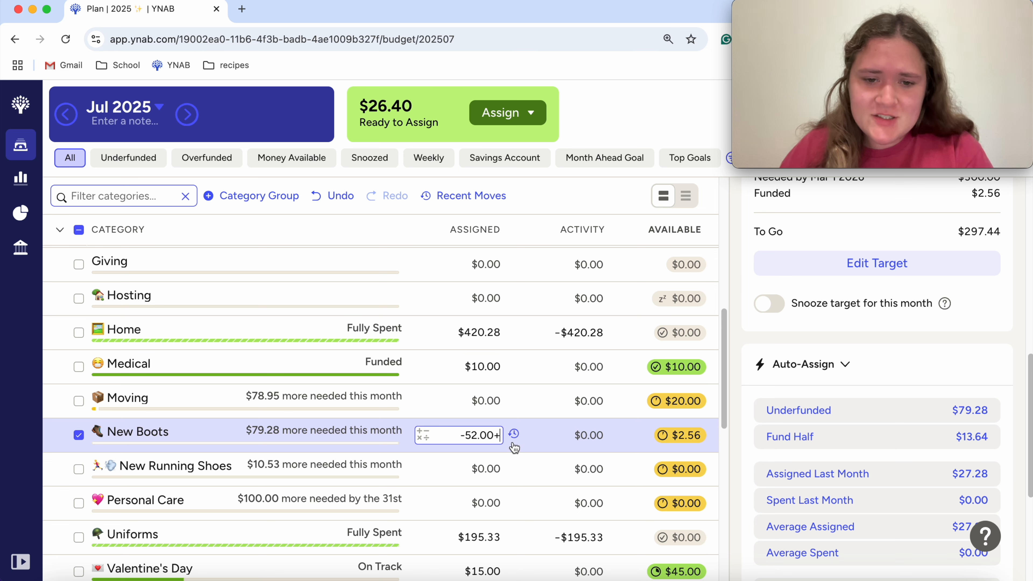
{"action": "type", "text": "26.40="}
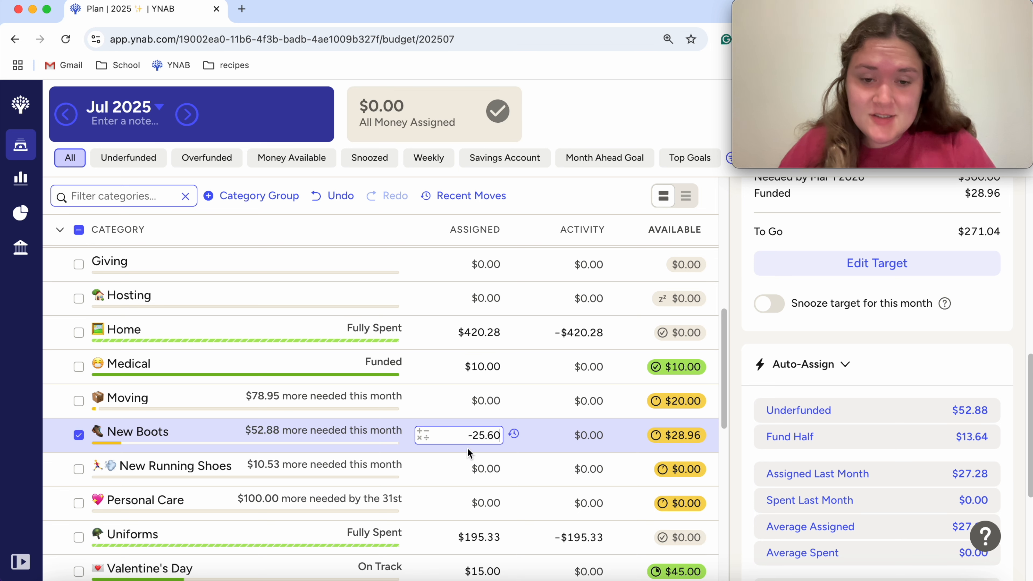
{"action": "left_click", "coordinate": [80, 437]}
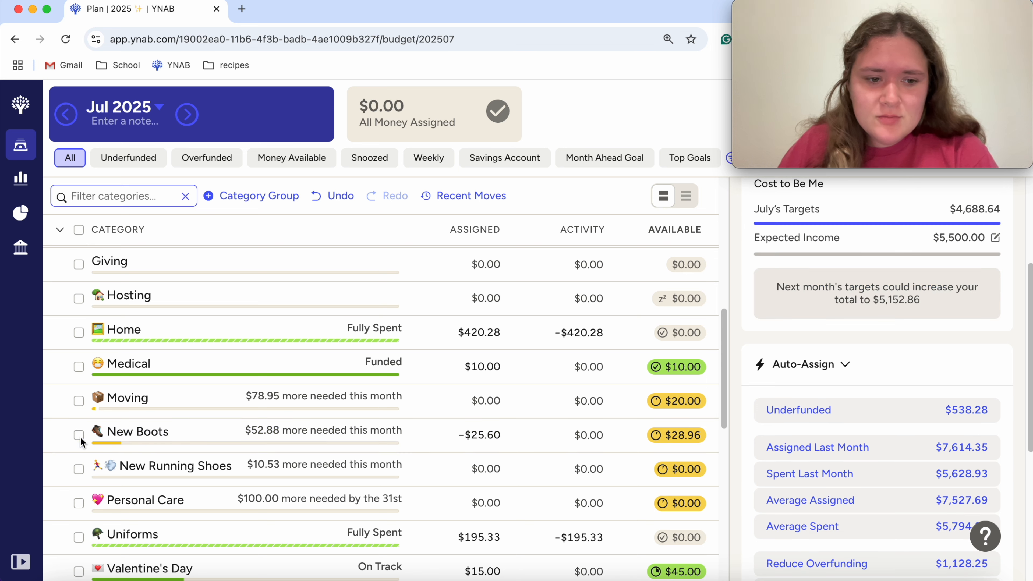
Step: Switch to the Top Goals view, expand all category groups and examine which goals still need money this month
{"action": "scroll", "coordinate": [312, 484], "scroll_direction": "up", "scroll_amount": 6}
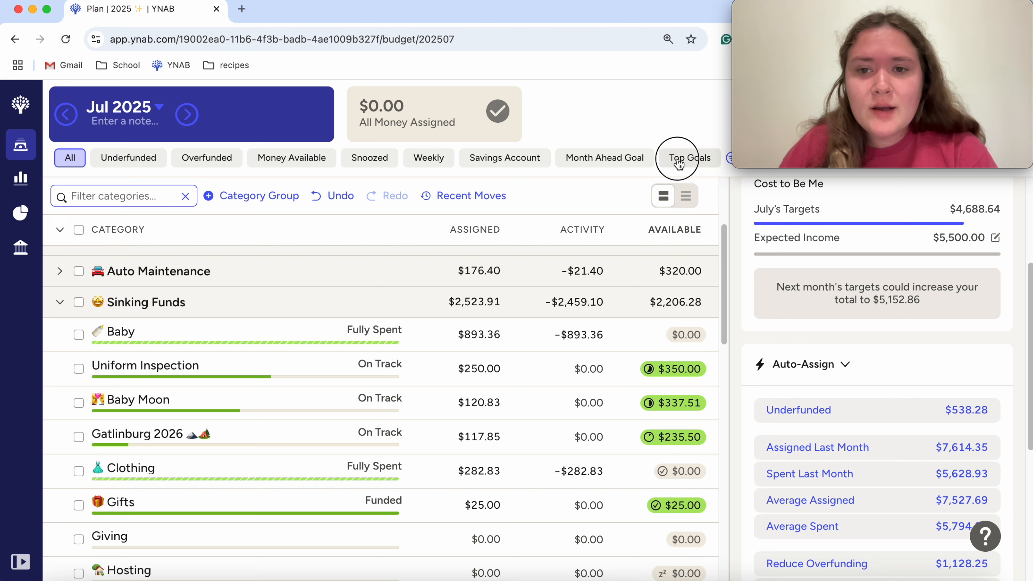
{"action": "left_click", "coordinate": [689, 158]}
{"action": "scroll", "coordinate": [81, 312], "scroll_direction": "up", "scroll_amount": 2}
{"action": "left_click", "coordinate": [60, 230]}
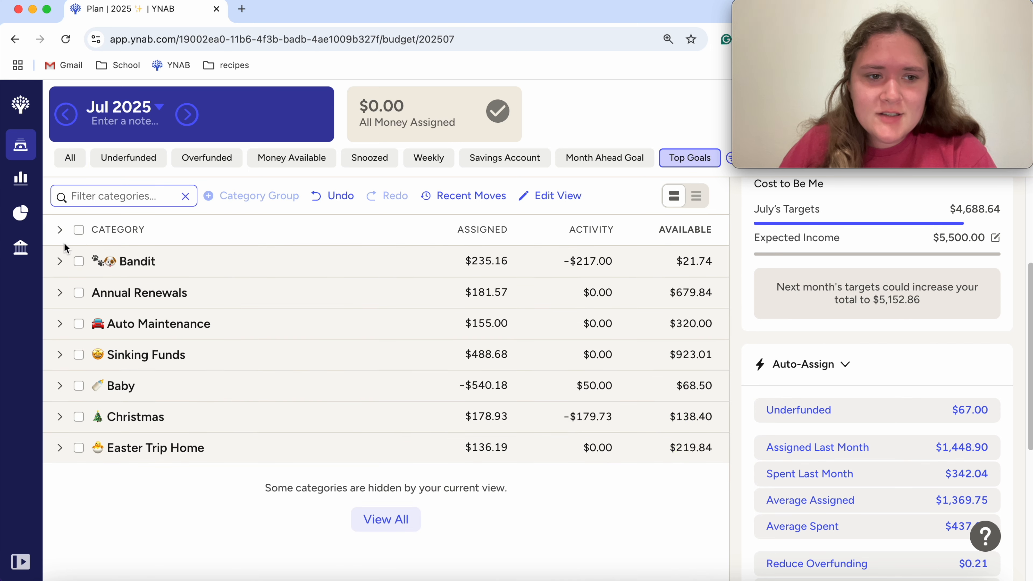
{"action": "left_click", "coordinate": [60, 231]}
{"action": "scroll", "coordinate": [180, 346], "scroll_direction": "down", "scroll_amount": 10}
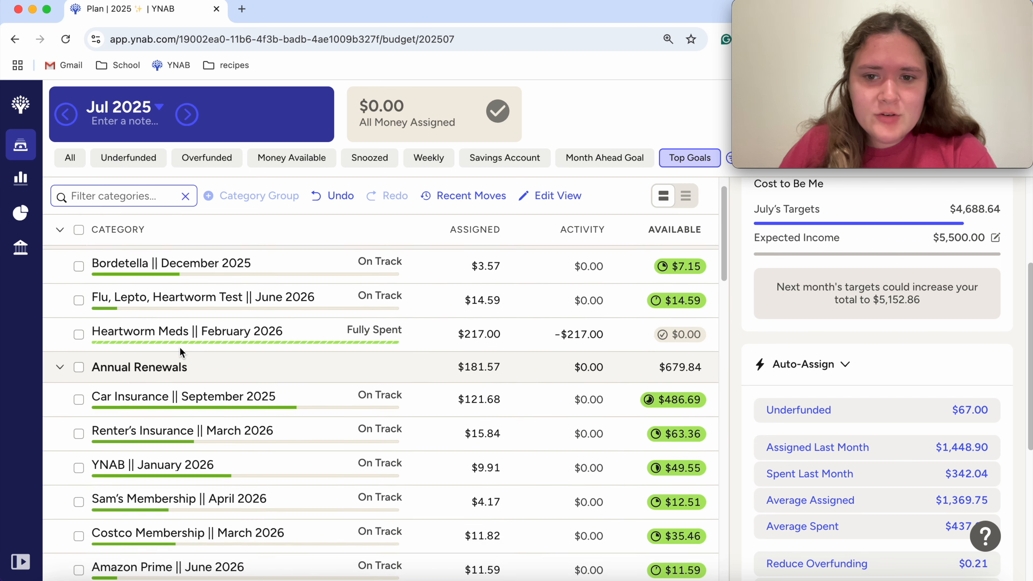
{"action": "scroll", "coordinate": [181, 346], "scroll_direction": "down", "scroll_amount": 10}
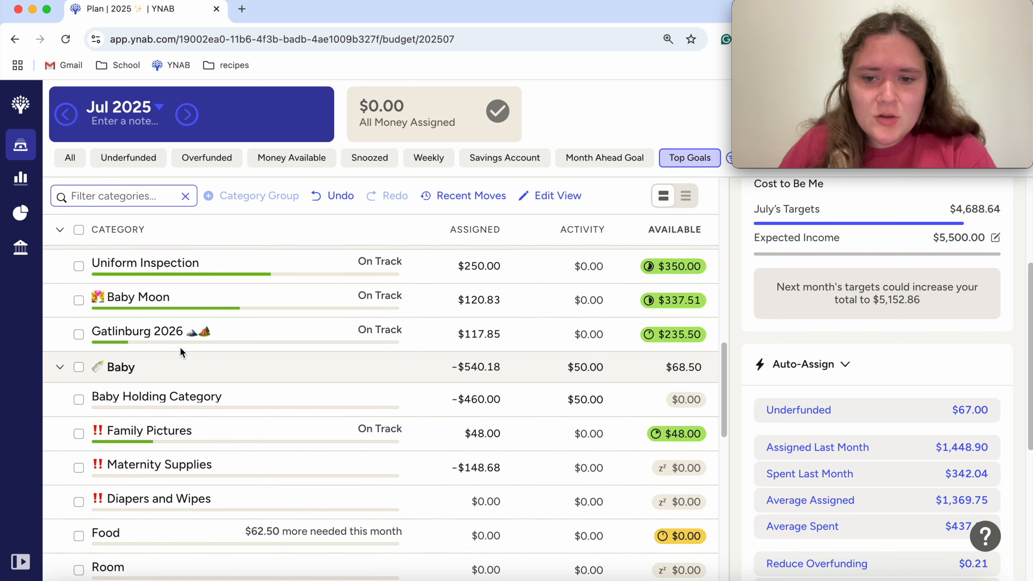
{"action": "scroll", "coordinate": [180, 346], "scroll_direction": "down", "scroll_amount": 10}
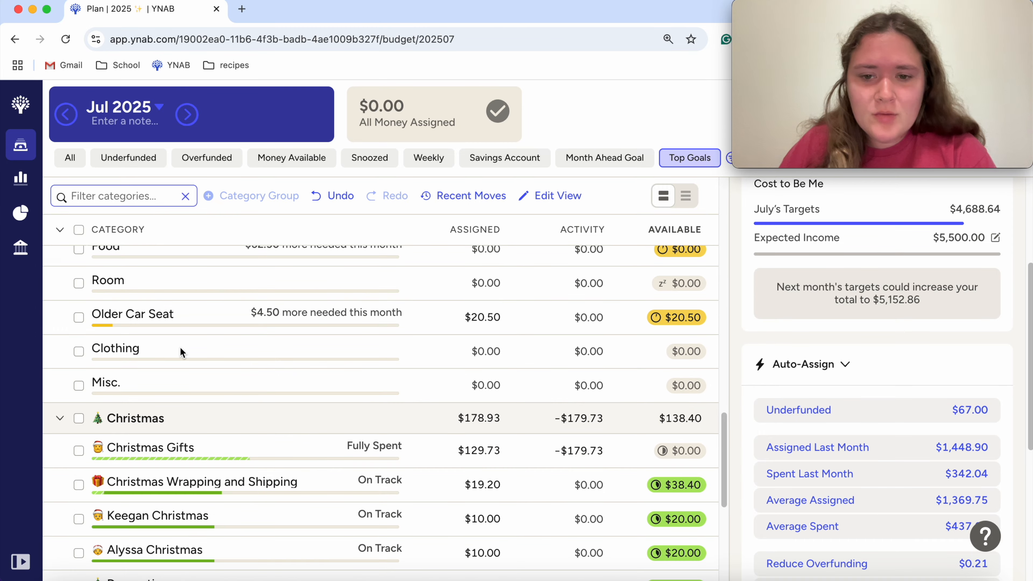
{"action": "scroll", "coordinate": [180, 346], "scroll_direction": "up", "scroll_amount": 15}
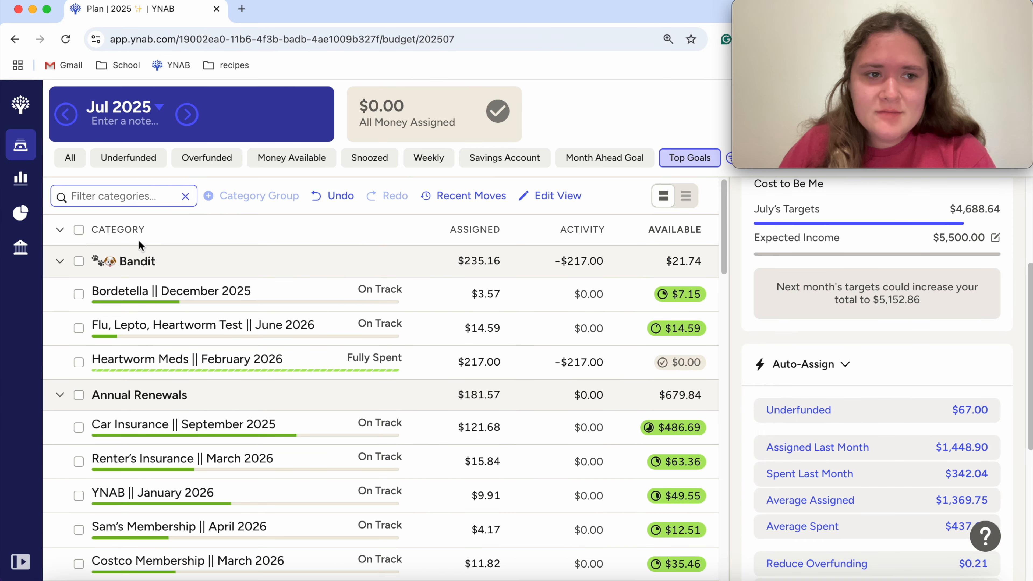
Step: Return to the view of all categories and review the funding status of the Sinking Funds categories
{"action": "left_click", "coordinate": [77, 164]}
{"action": "scroll", "coordinate": [371, 400], "scroll_direction": "down", "scroll_amount": 5}
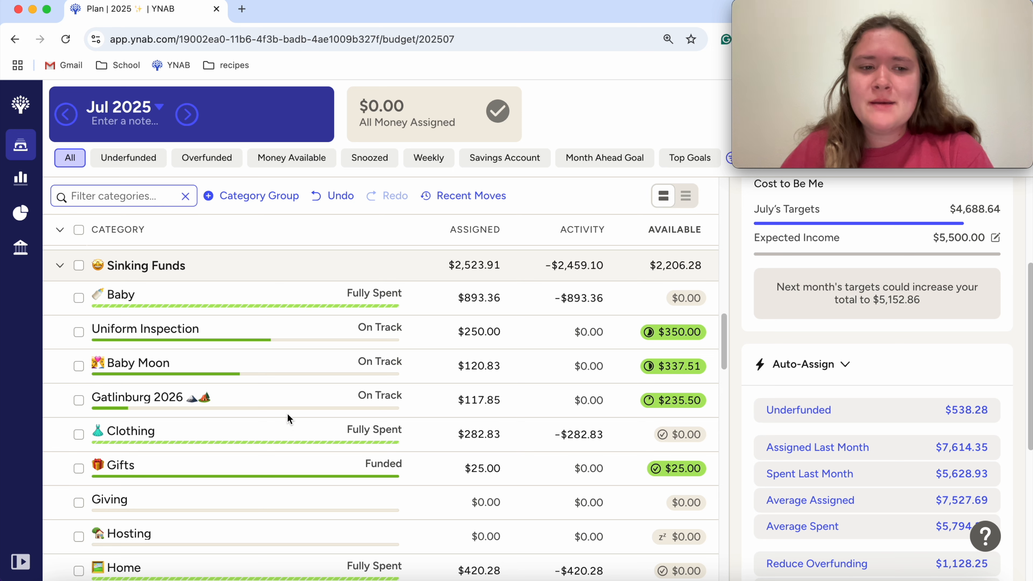
{"action": "scroll", "coordinate": [284, 458], "scroll_direction": "down", "scroll_amount": 7}
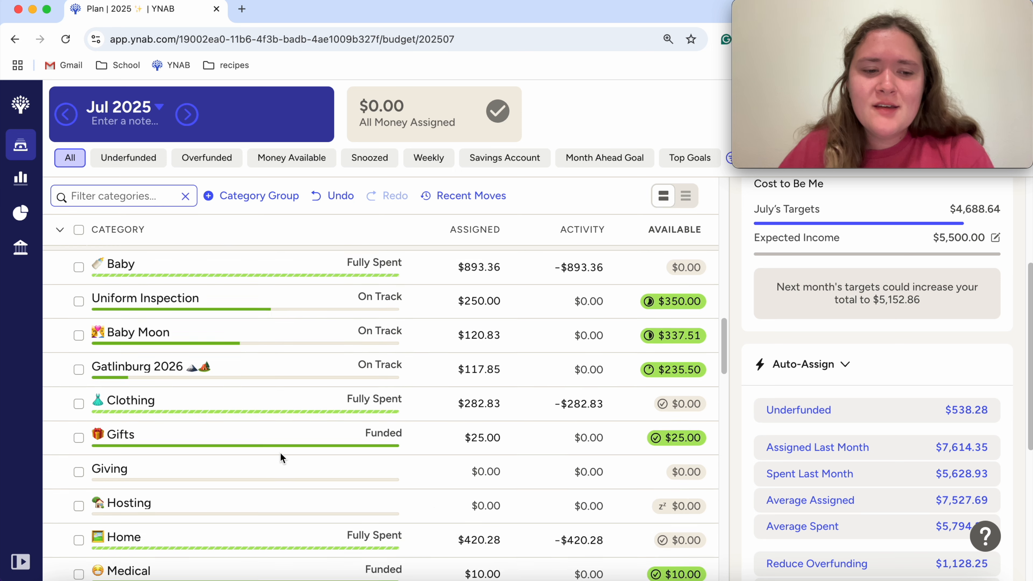
{"action": "scroll", "coordinate": [281, 451], "scroll_direction": "down", "scroll_amount": 6}
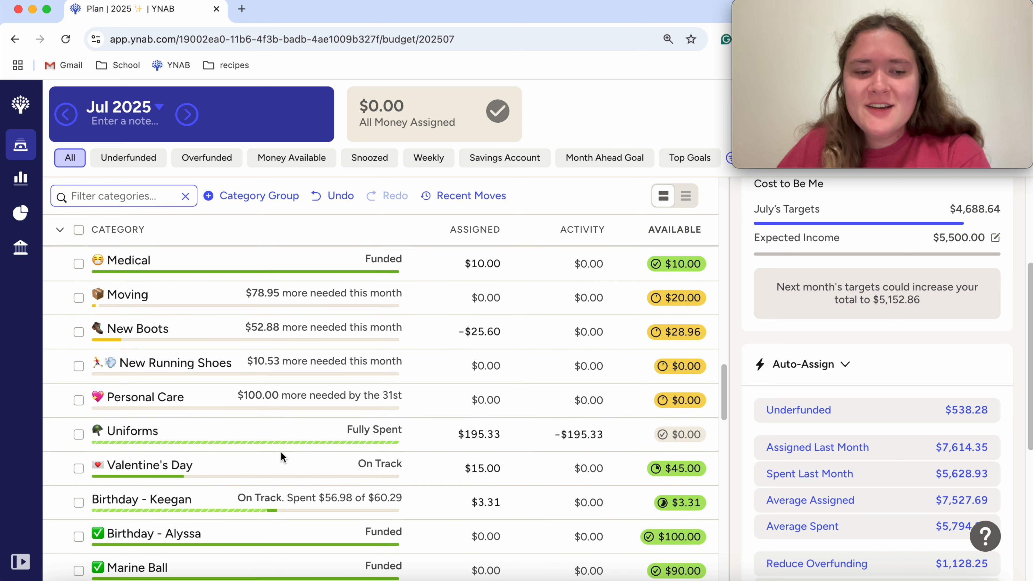
{"action": "scroll", "coordinate": [281, 451], "scroll_direction": "up", "scroll_amount": 6}
{"action": "scroll", "coordinate": [281, 457], "scroll_direction": "up", "scroll_amount": 3}
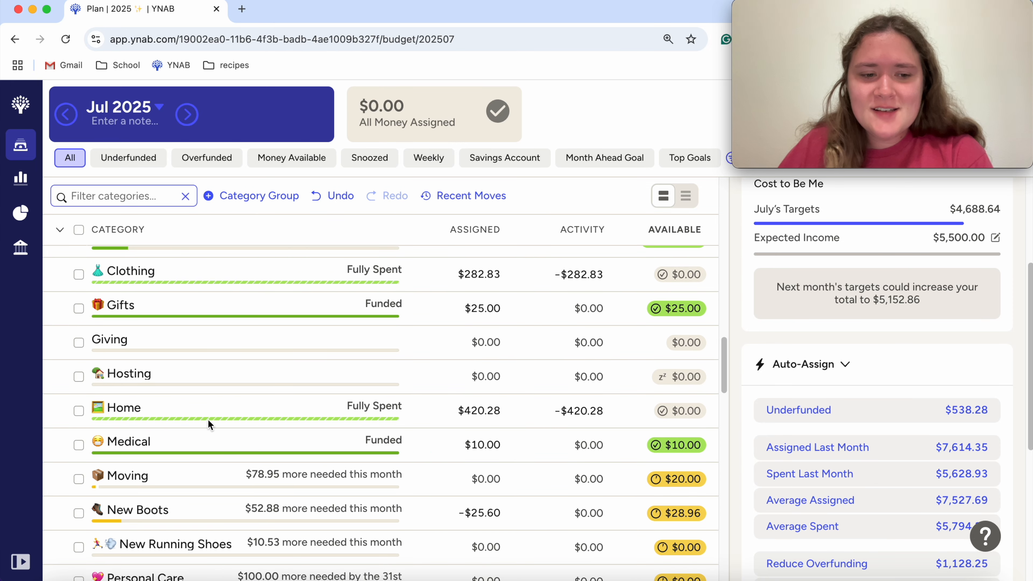
{"action": "scroll", "coordinate": [208, 423], "scroll_direction": "up", "scroll_amount": 1}
{"action": "scroll", "coordinate": [208, 423], "scroll_direction": "down", "scroll_amount": 2}
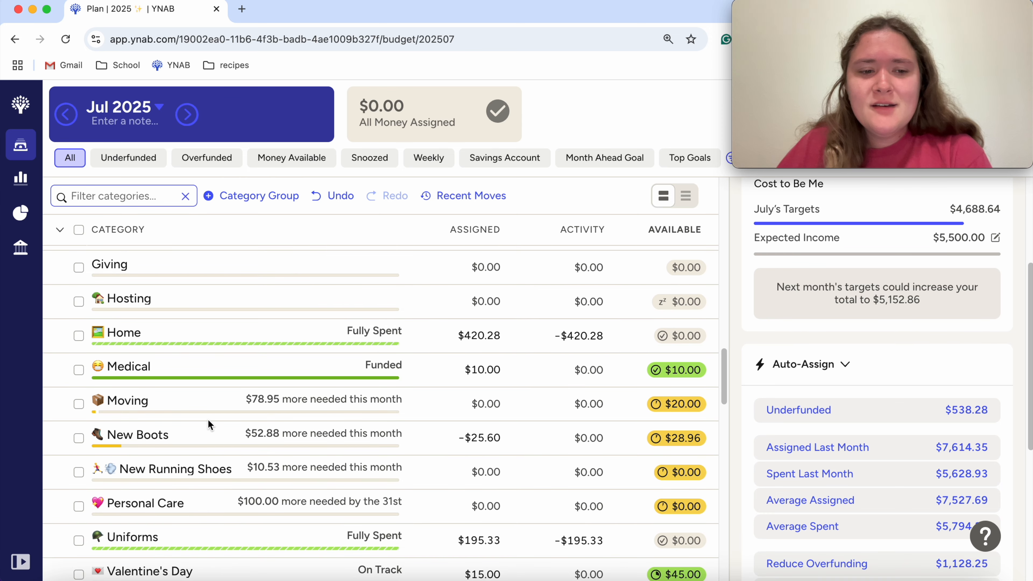
Step: Check the target details of the Moving category in Sinking Funds and deselect it
{"action": "left_click", "coordinate": [201, 396]}
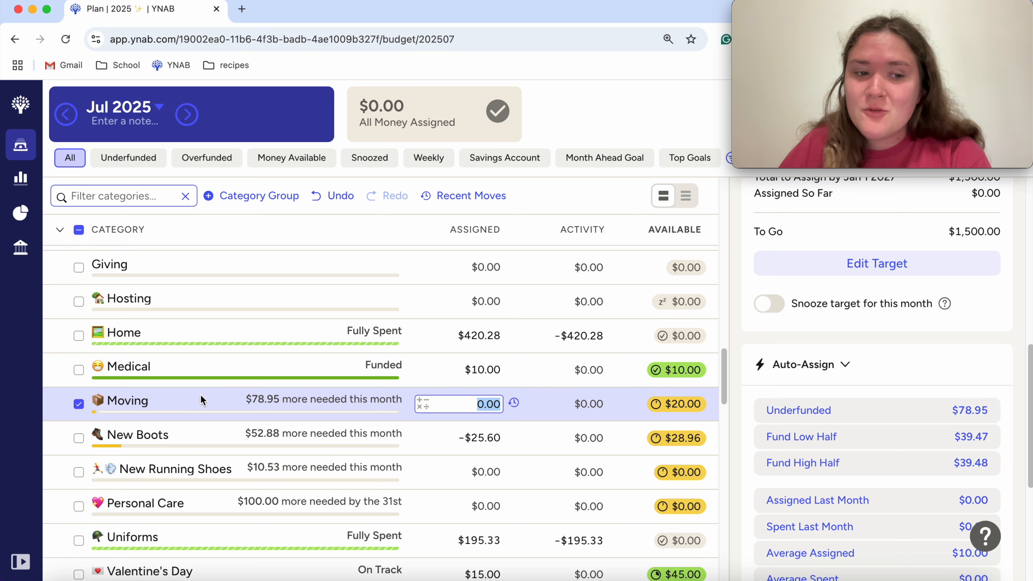
{"action": "left_click", "coordinate": [78, 404]}
{"action": "left_click", "coordinate": [79, 404]}
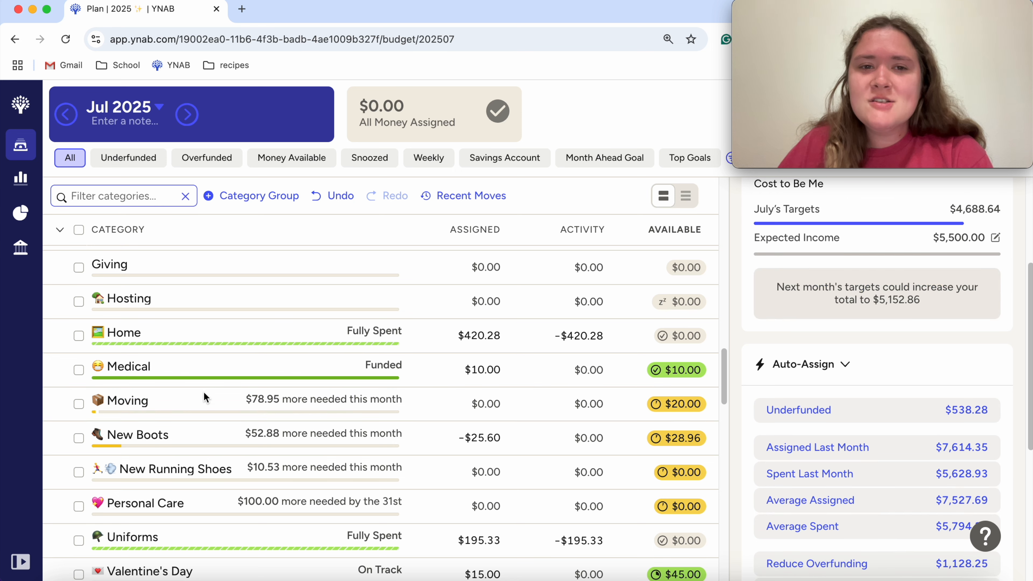
{"action": "scroll", "coordinate": [203, 394], "scroll_direction": "up", "scroll_amount": 10}
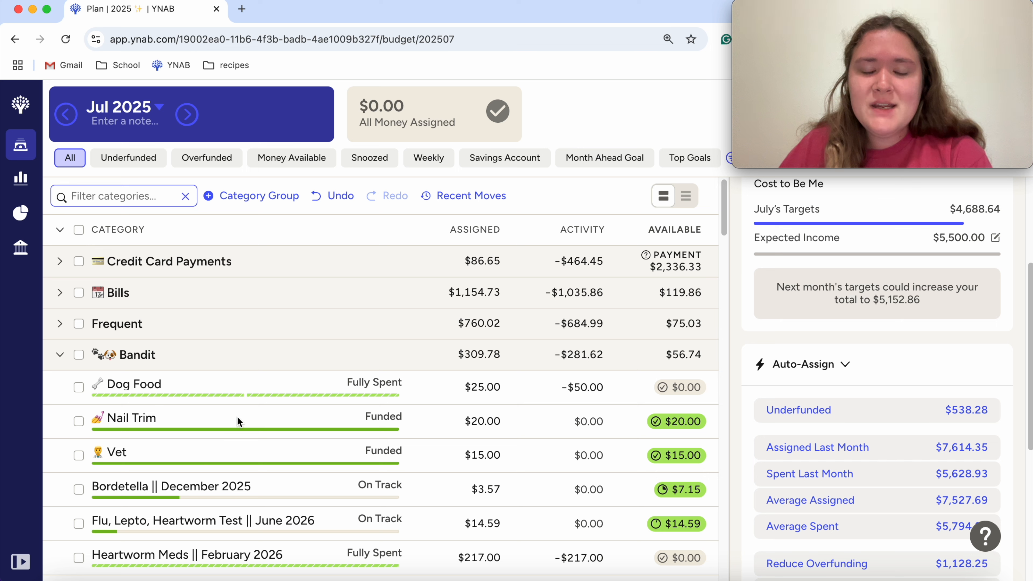